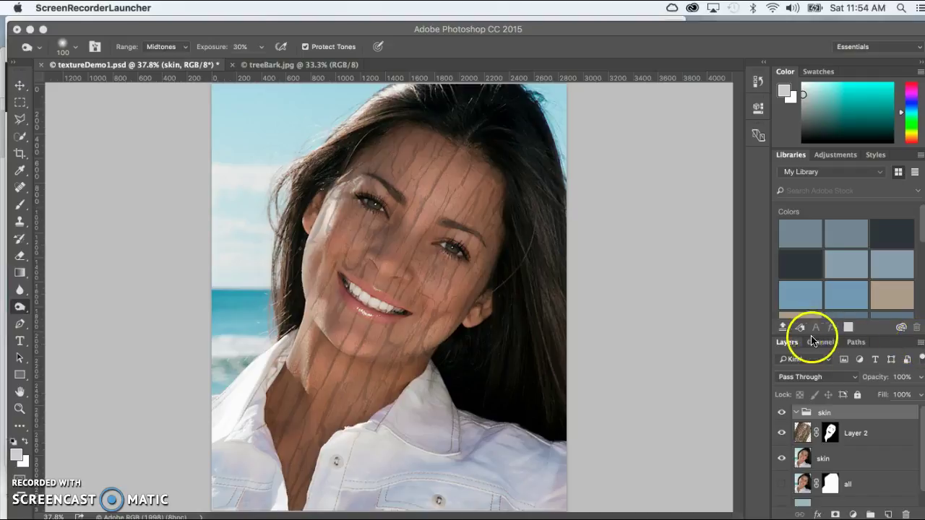
click(919, 348)
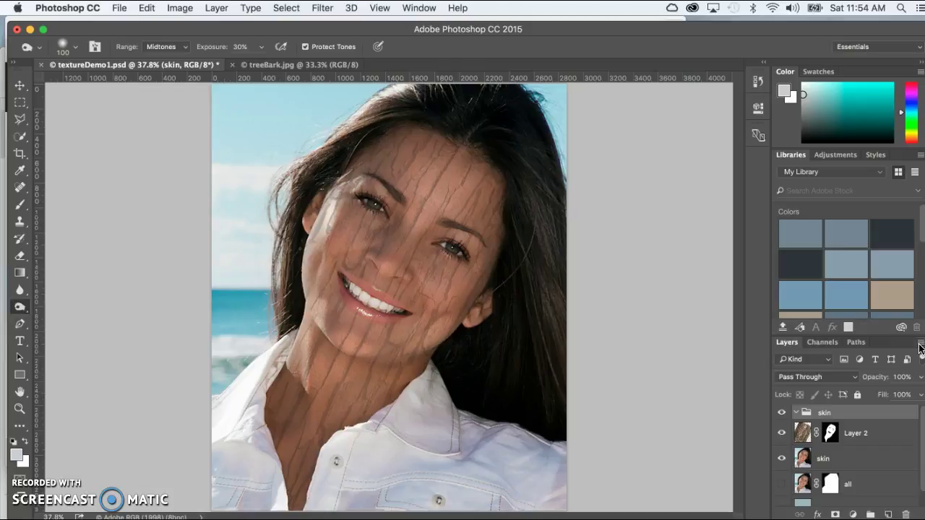
click(920, 343)
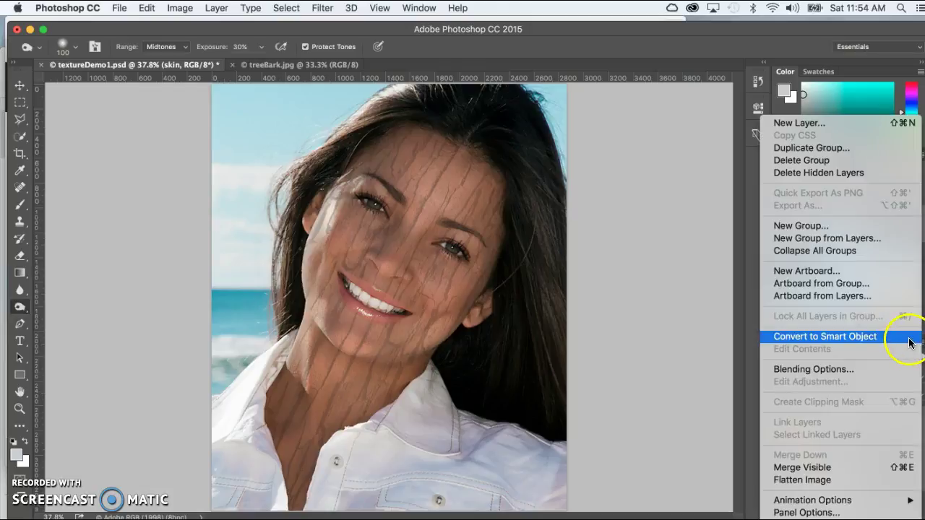
click(701, 257)
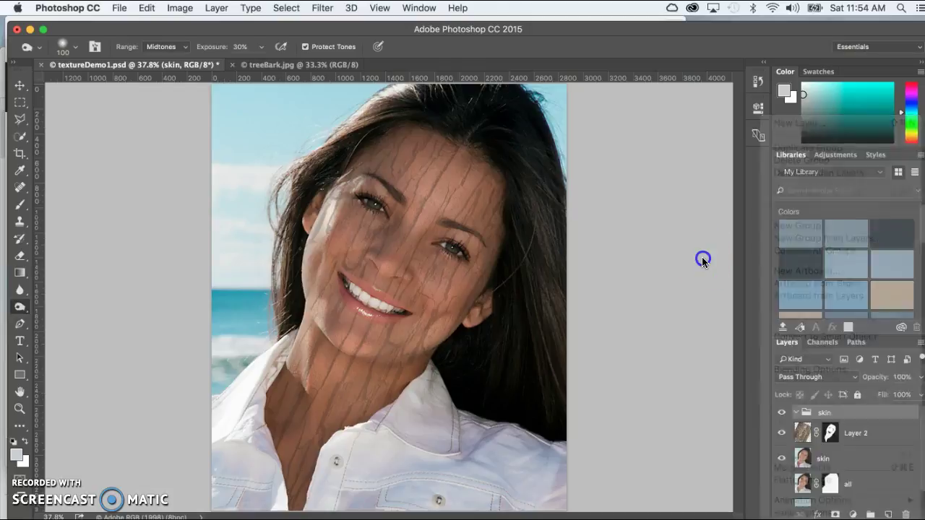
Move Layer 2's mask onto the skin group, and place a duplicate of the skin layer inside the group above Layer 2
click(829, 432)
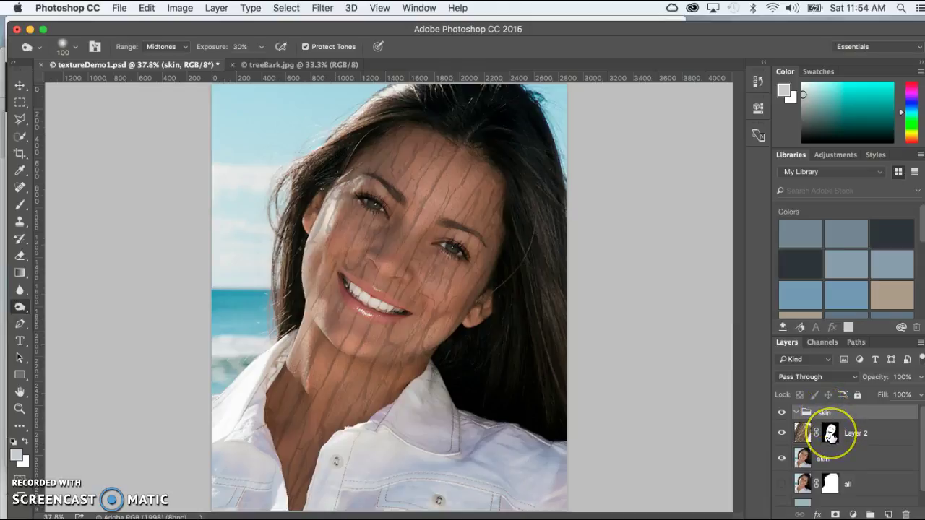
drag(830, 432, 827, 471)
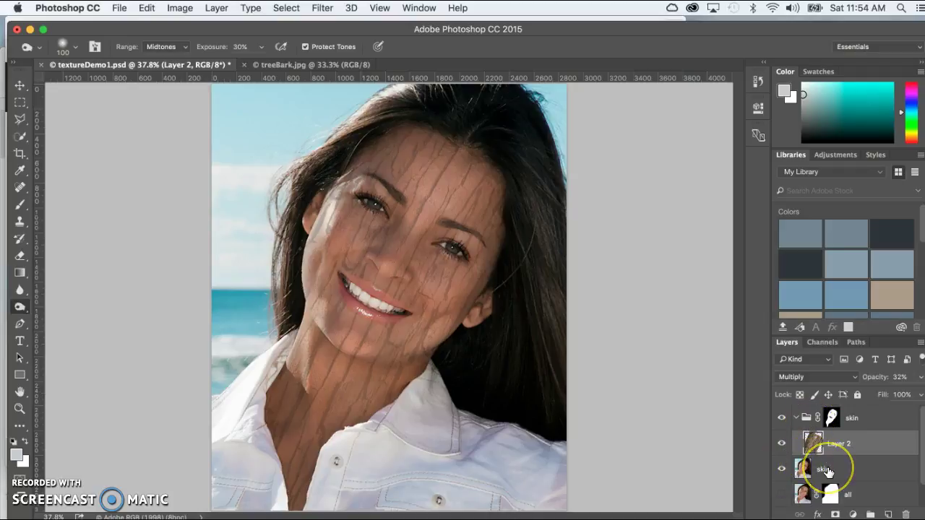
click(827, 470)
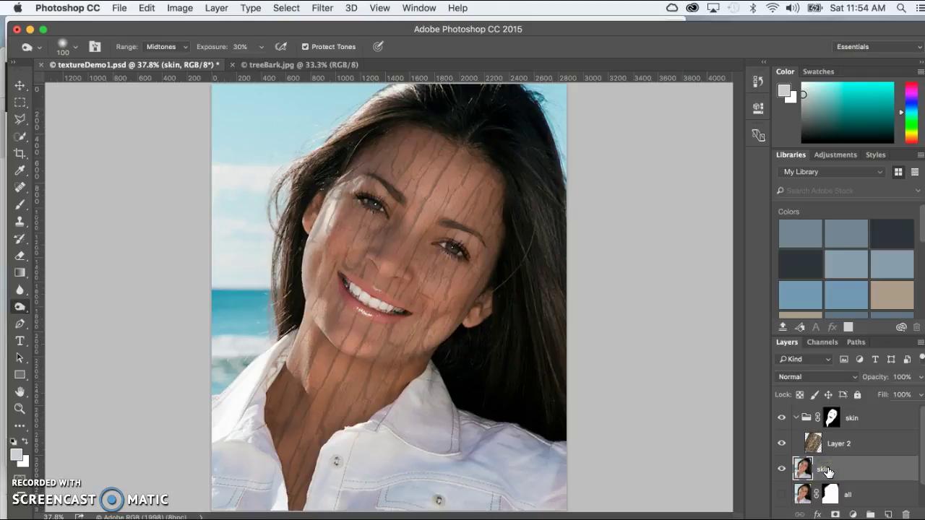
key(super+j)
drag(827, 471, 847, 425)
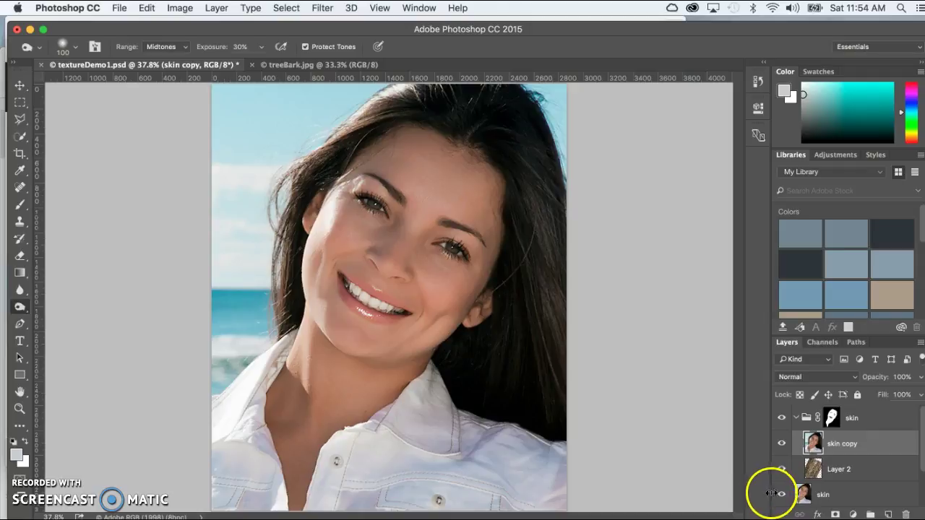
Hide the original skin layer below the group and make the masked "all" layer visible
click(780, 494)
scroll(837, 477, down, 1)
scroll(840, 481, down, 1)
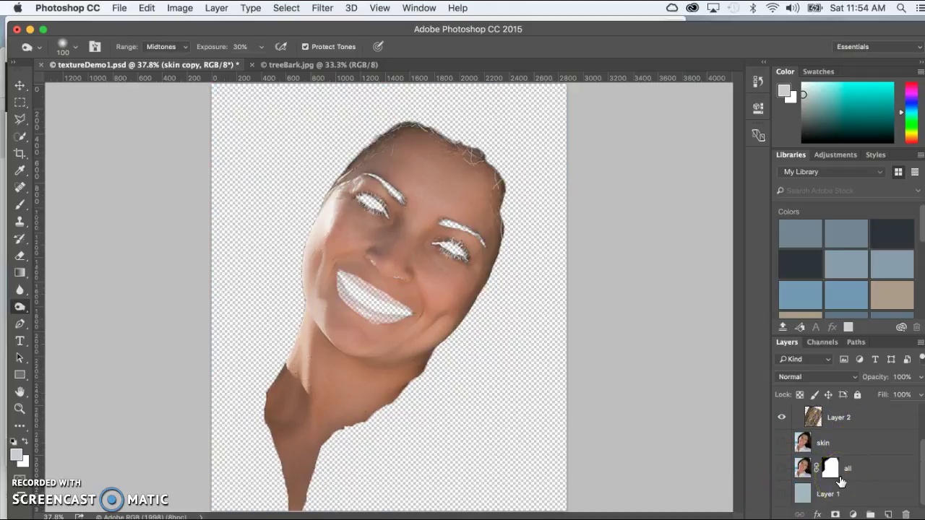
click(779, 470)
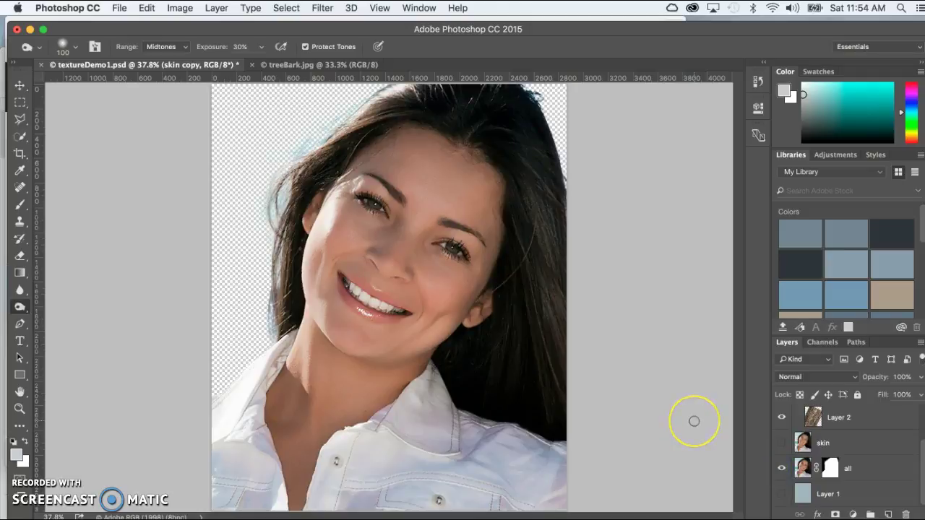
click(711, 396)
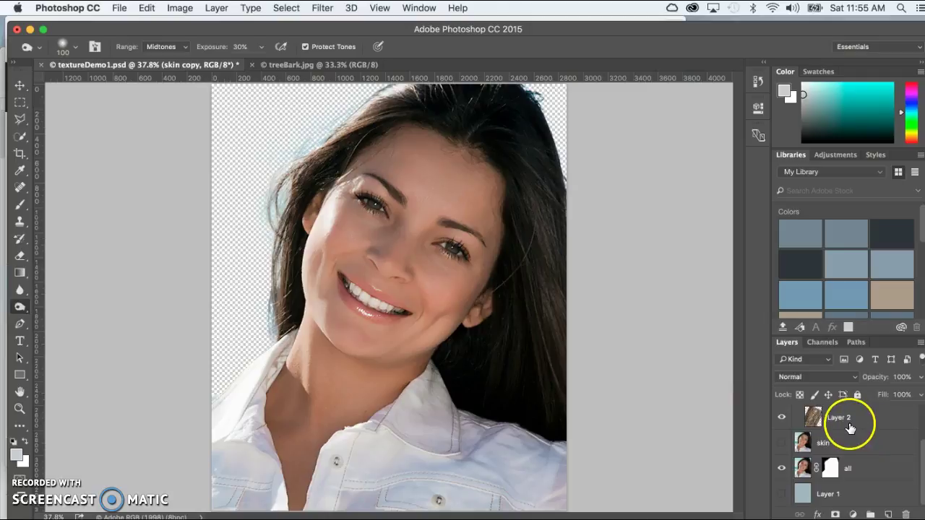
Collapse and expand the skin group several times to examine which layers it contains
scroll(874, 422, up, 2)
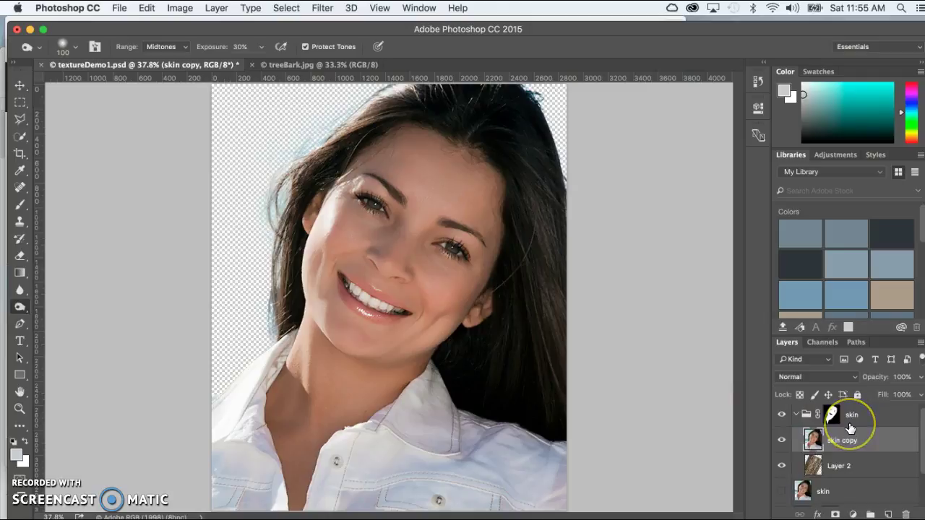
click(796, 419)
click(796, 419)
click(796, 419)
click(796, 418)
click(796, 419)
click(797, 418)
click(797, 418)
click(797, 418)
mouse_move(838, 442)
mouse_down()
mouse_move(827, 474)
mouse_move(845, 443)
mouse_up()
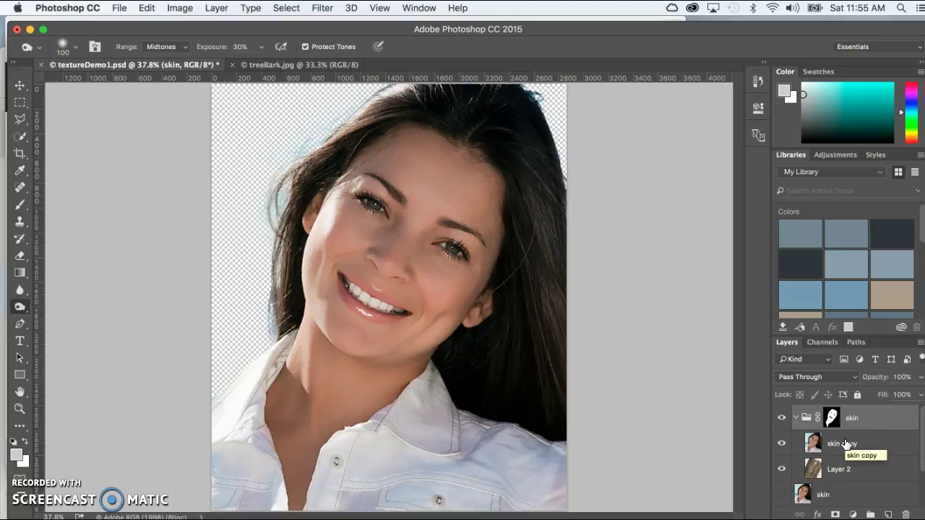
Hide and show the skin copy layer to compare the face with and without the bark texture covered
click(781, 445)
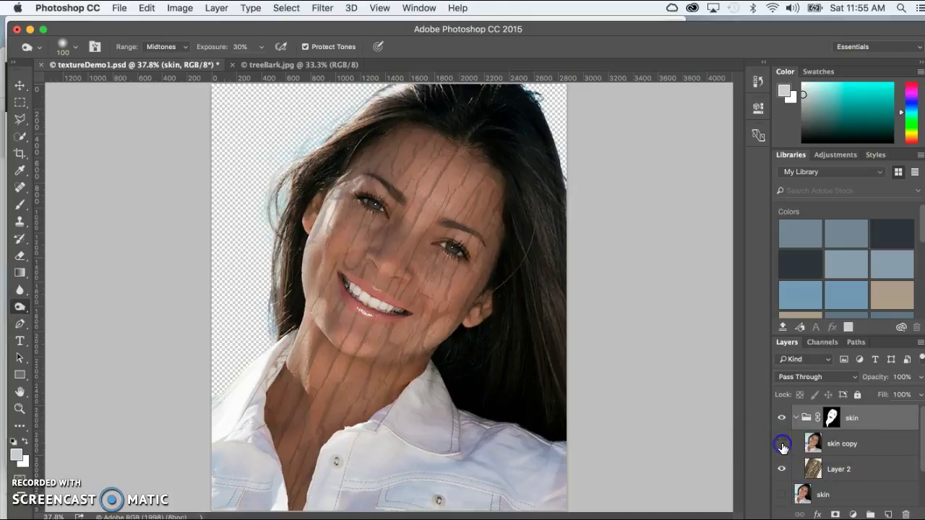
click(857, 446)
click(782, 446)
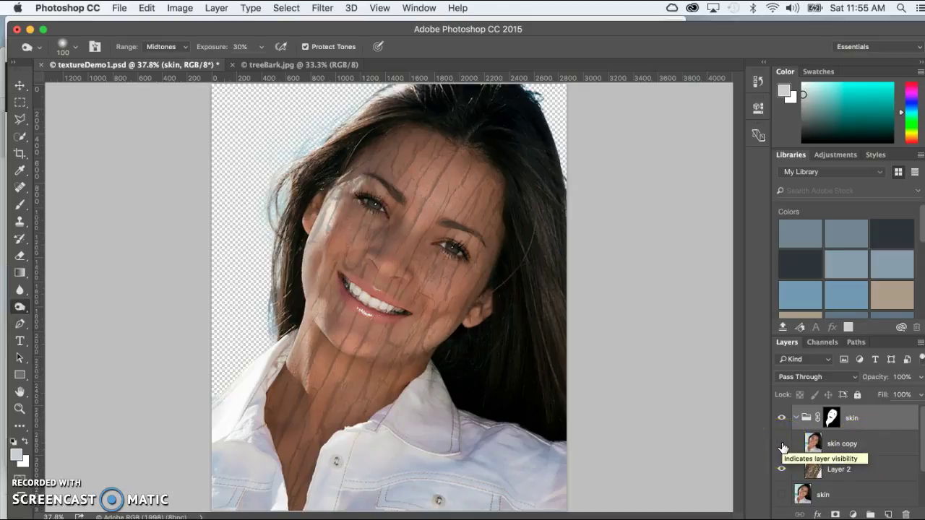
click(781, 445)
Set the blend mode of the skin copy layer to Soft Light
click(841, 444)
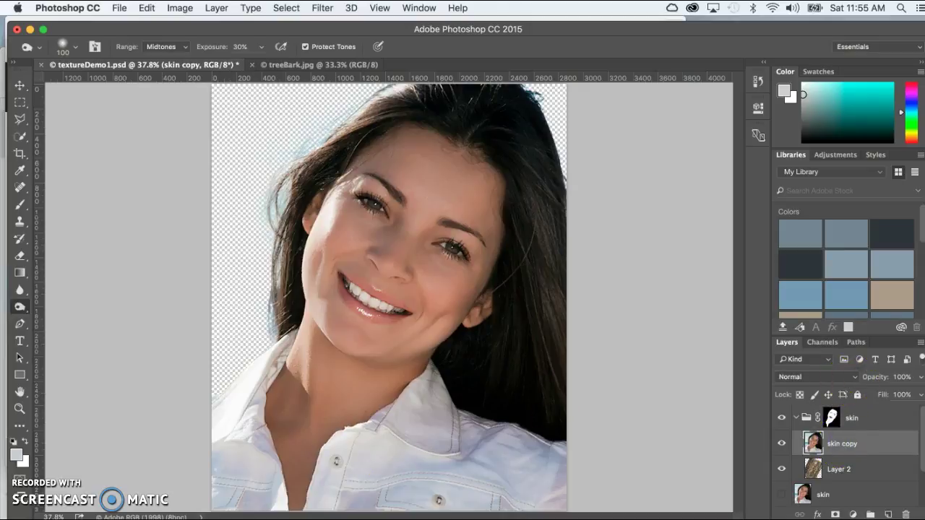
click(853, 381)
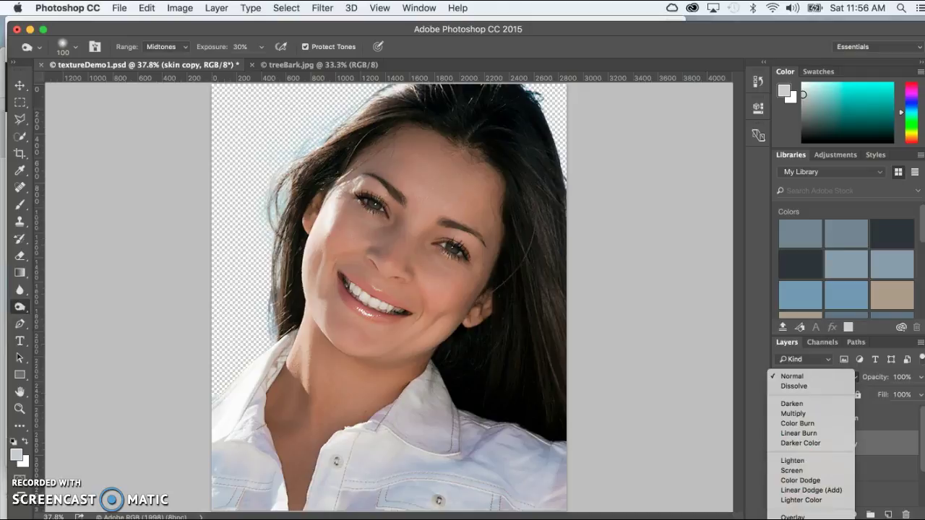
click(794, 514)
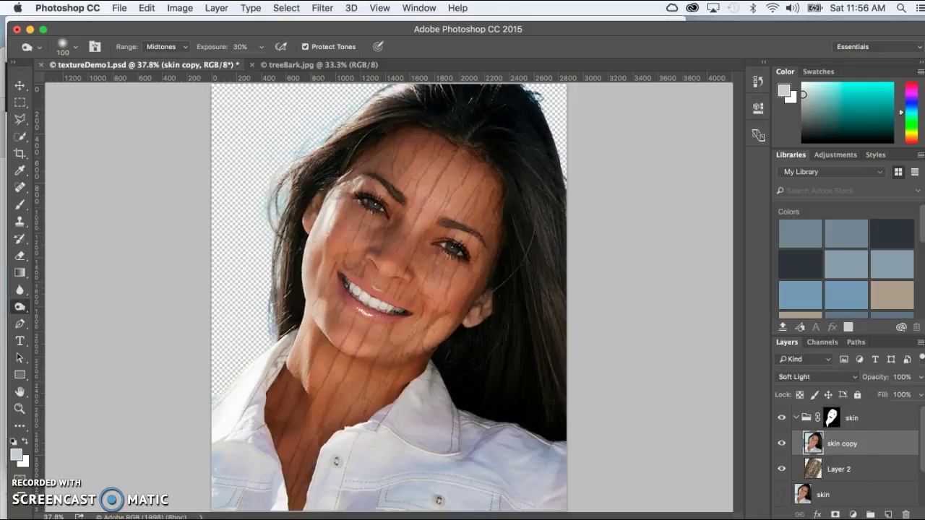
Toggle the skin copy layer's visibility repeatedly to compare the face before and after the Soft Light blend, leaving it shown
click(781, 445)
click(783, 459)
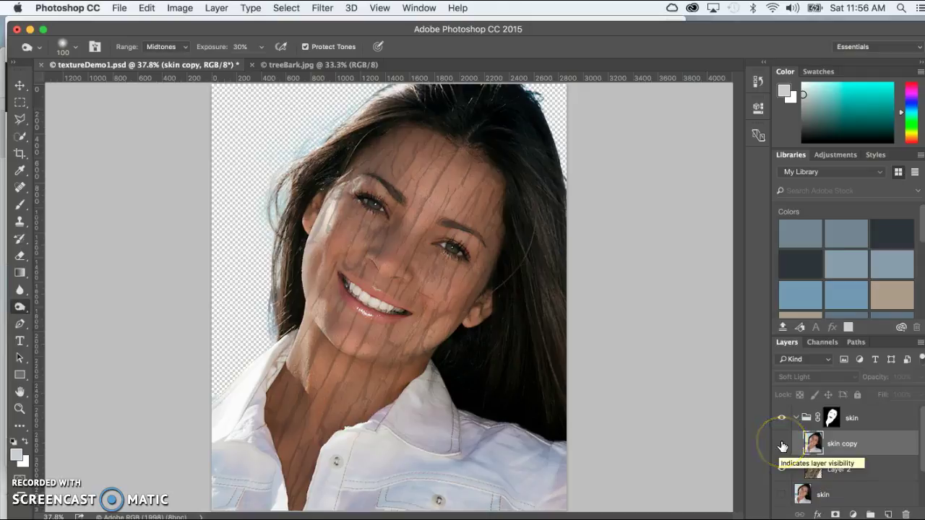
click(782, 444)
click(781, 445)
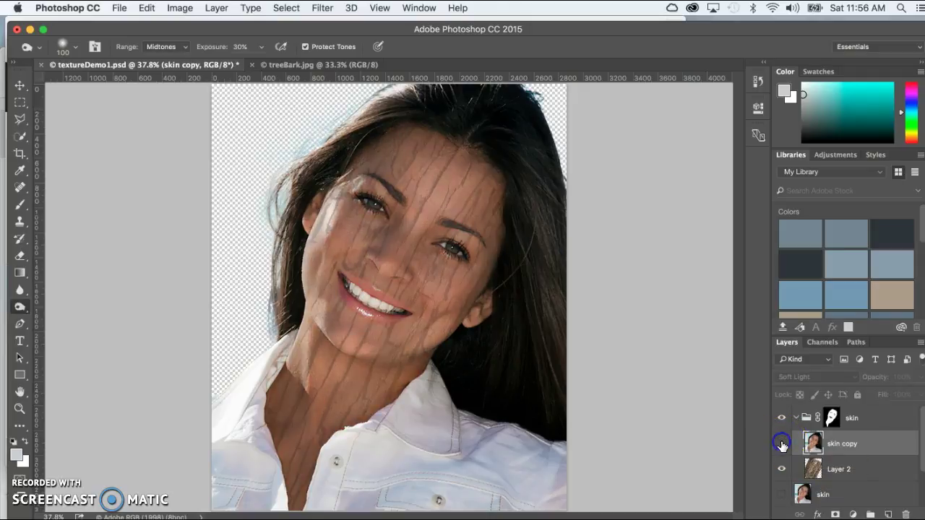
click(781, 445)
click(781, 445)
click(781, 445)
click(781, 445)
click(781, 445)
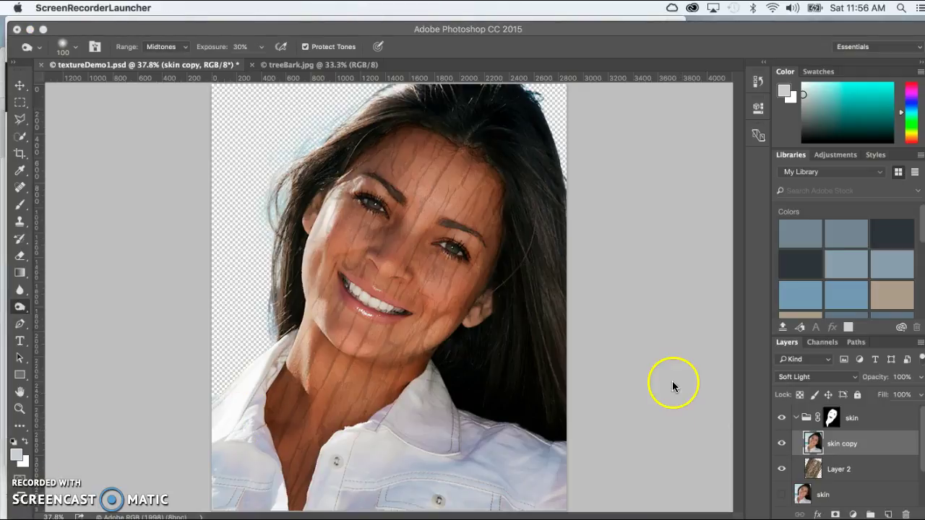
click(922, 427)
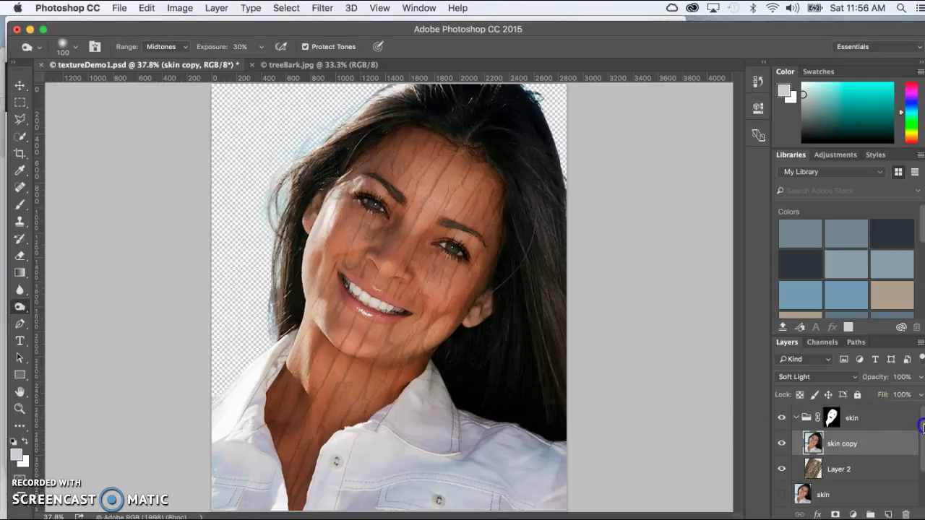
drag(923, 427, 923, 451)
scroll(923, 451, up, 1)
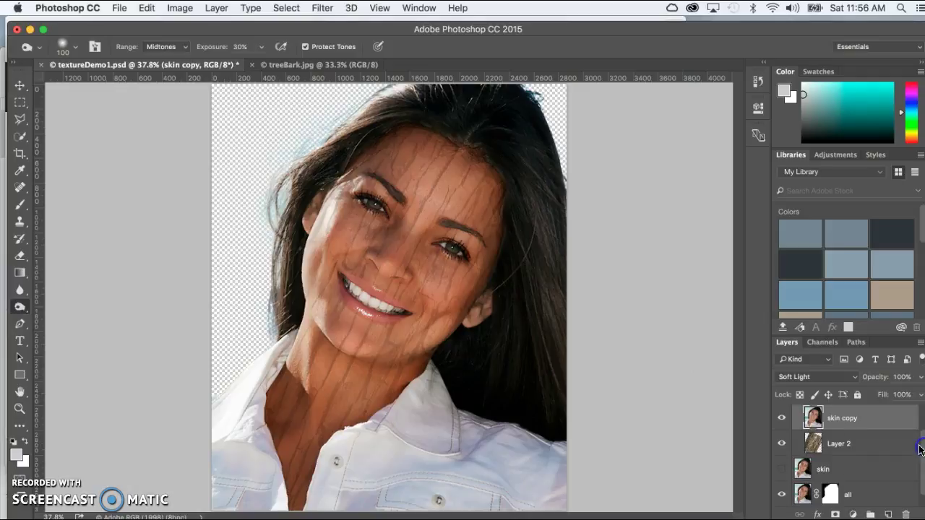
scroll(875, 423, up, 1)
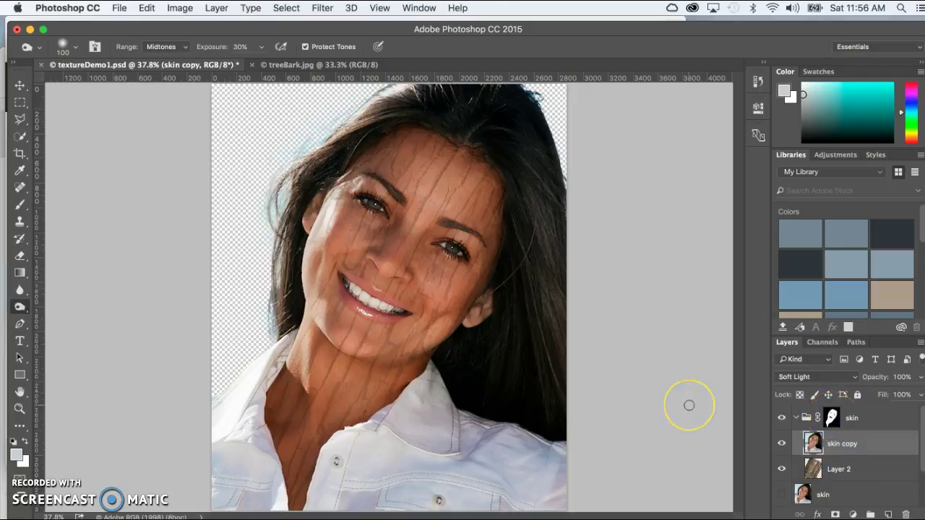
Save the changes to textureDemo1.psd under its existing name
click(118, 8)
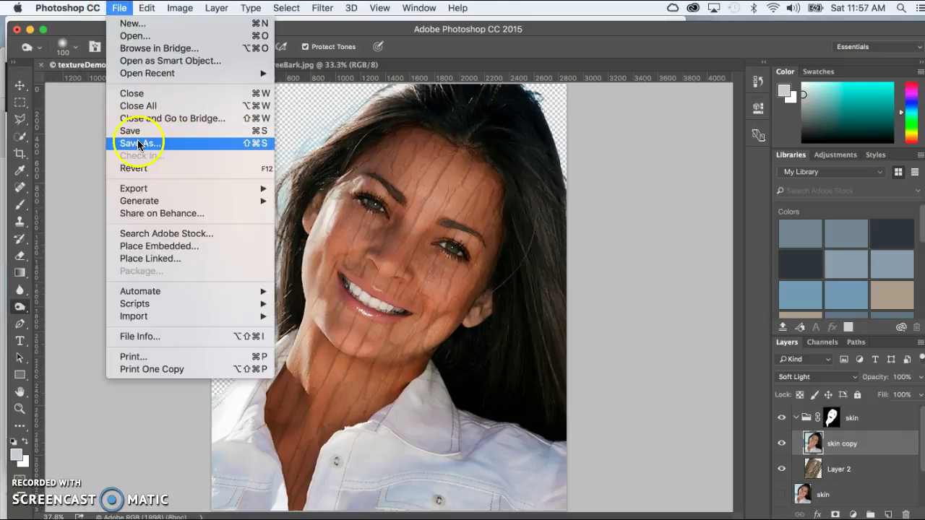
click(171, 131)
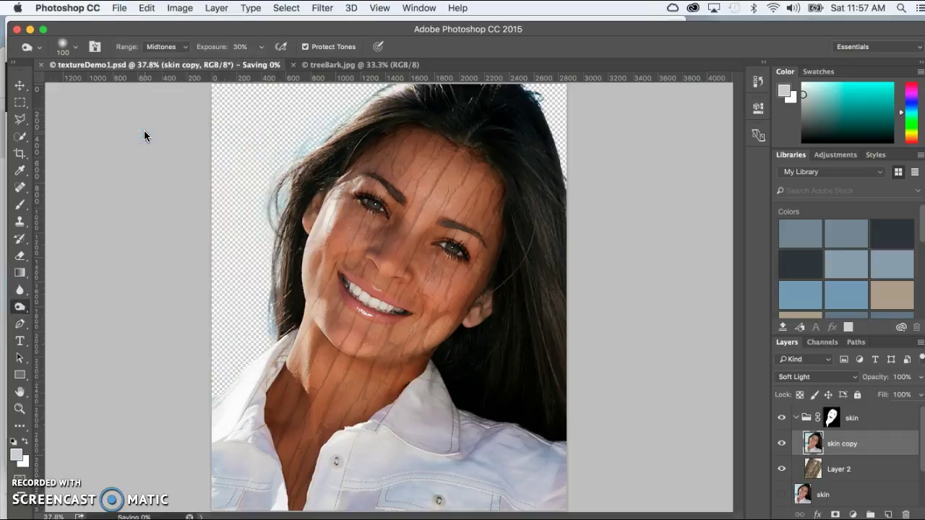
Try to run Save As on textureDemo1.psd
click(126, 14)
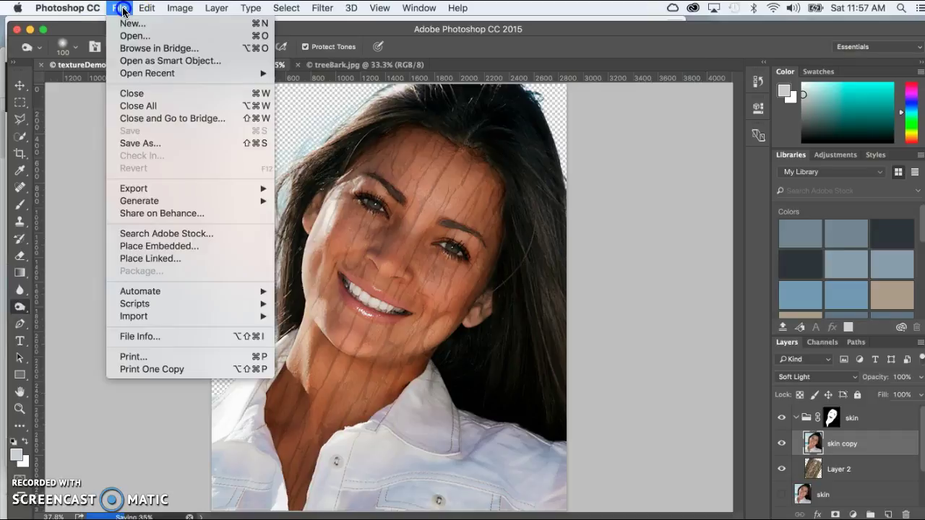
click(136, 143)
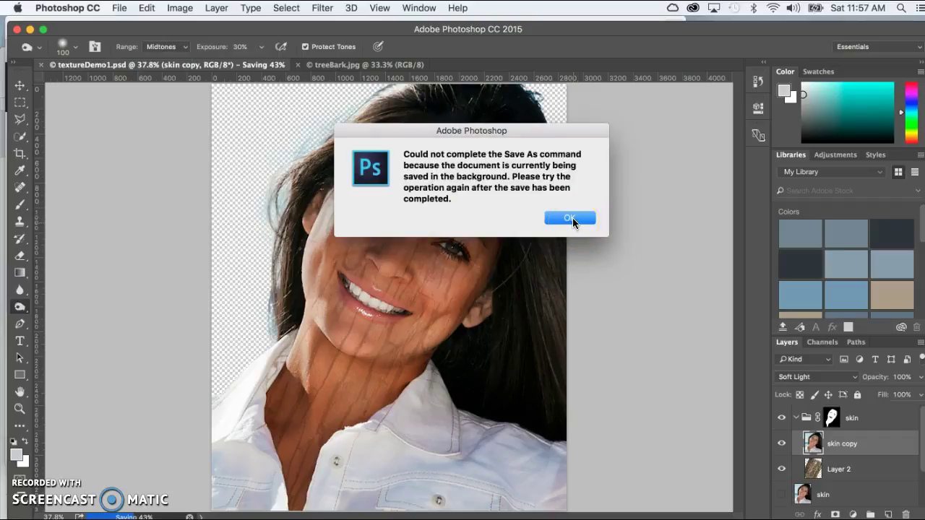
click(110, 465)
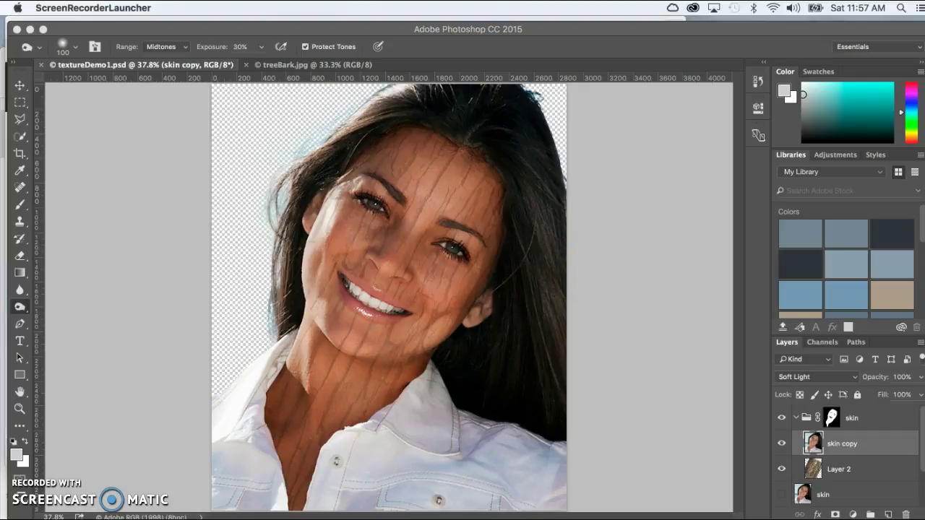
Open wood_reed_basket_weave_texture_by_enchantedgal_stock.jpg from the demoTexture folder
click(161, 243)
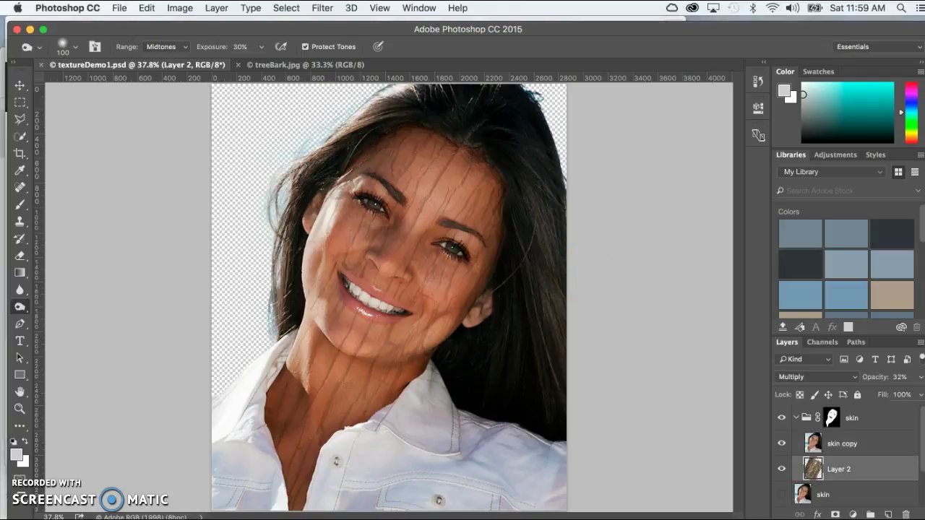
click(118, 8)
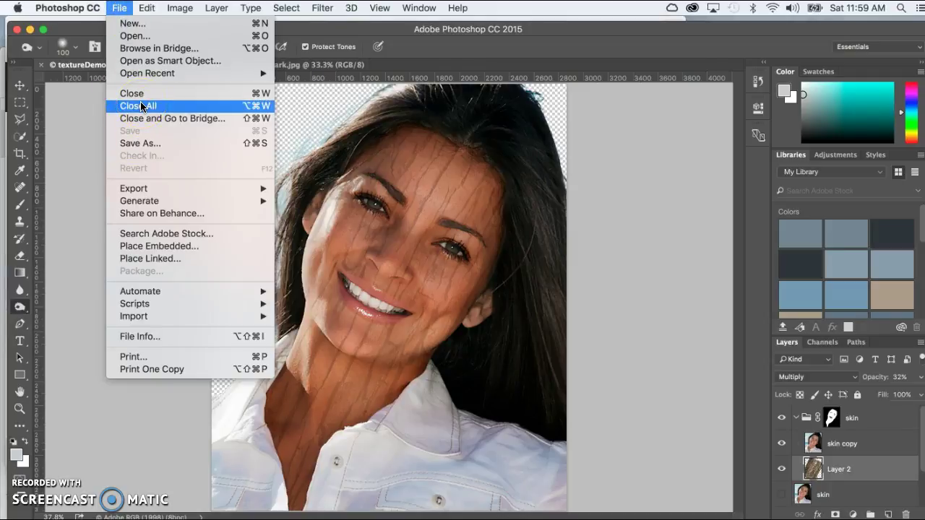
click(141, 35)
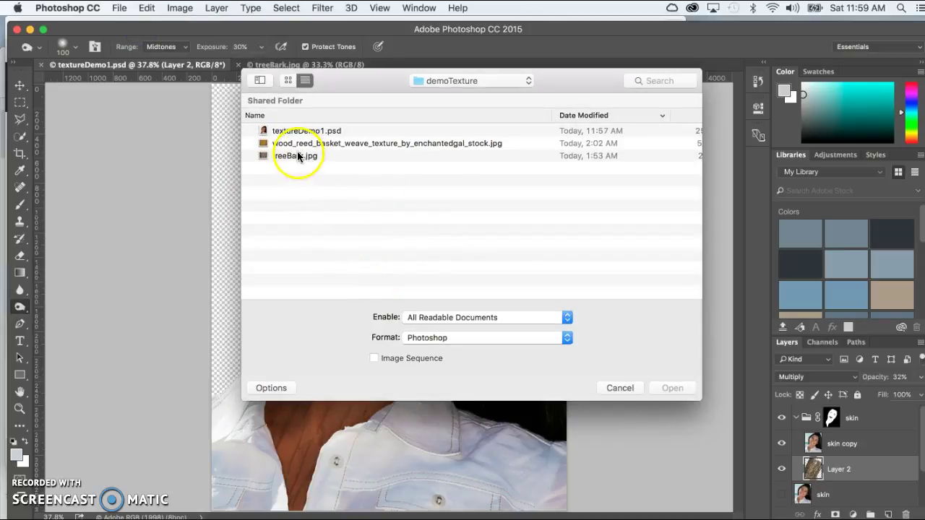
click(294, 144)
click(672, 388)
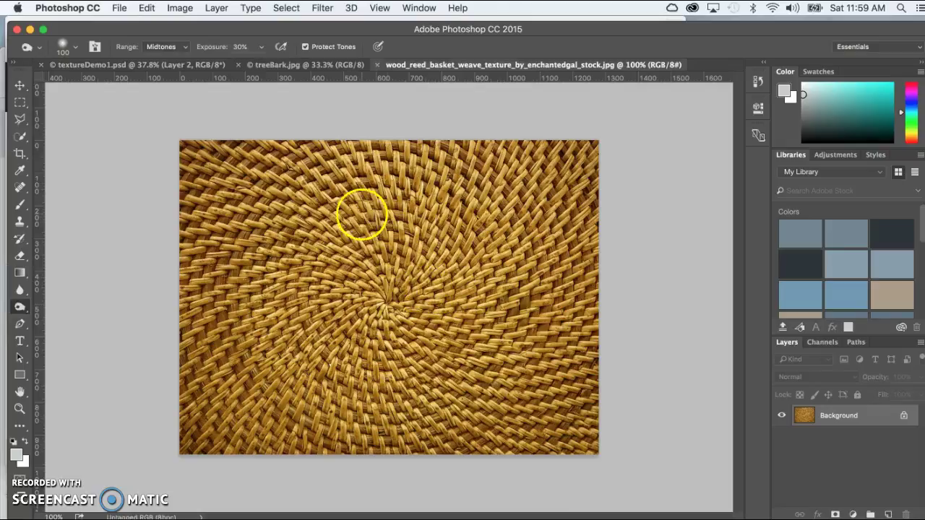
Copy the basket weave image into textureDemo1.psd directly above Layer 2 with the Move tool, and position it over the forehead
click(19, 85)
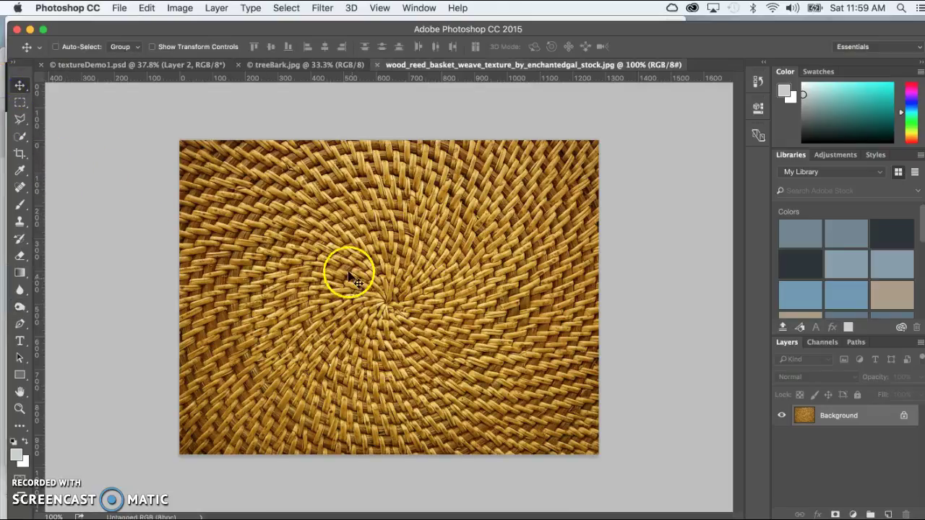
drag(318, 243, 358, 230)
drag(388, 277, 388, 276)
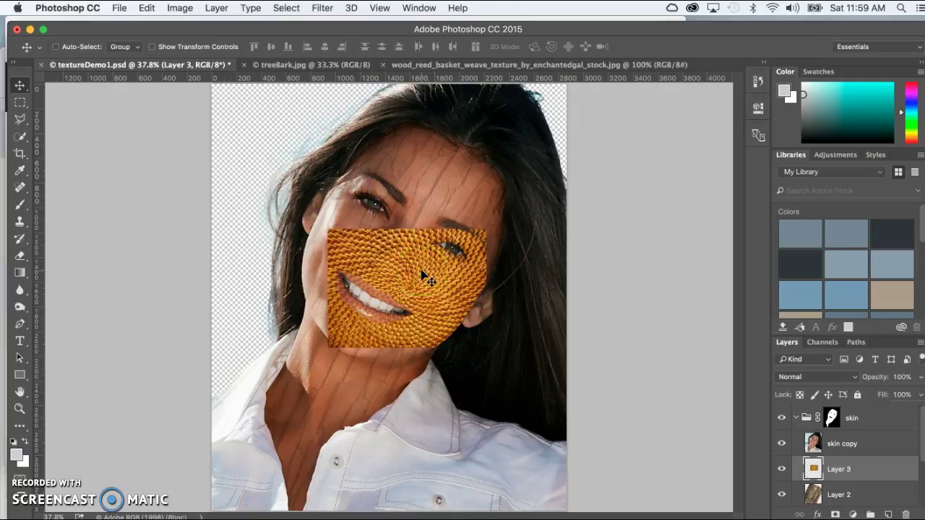
drag(424, 276, 387, 145)
key(super)
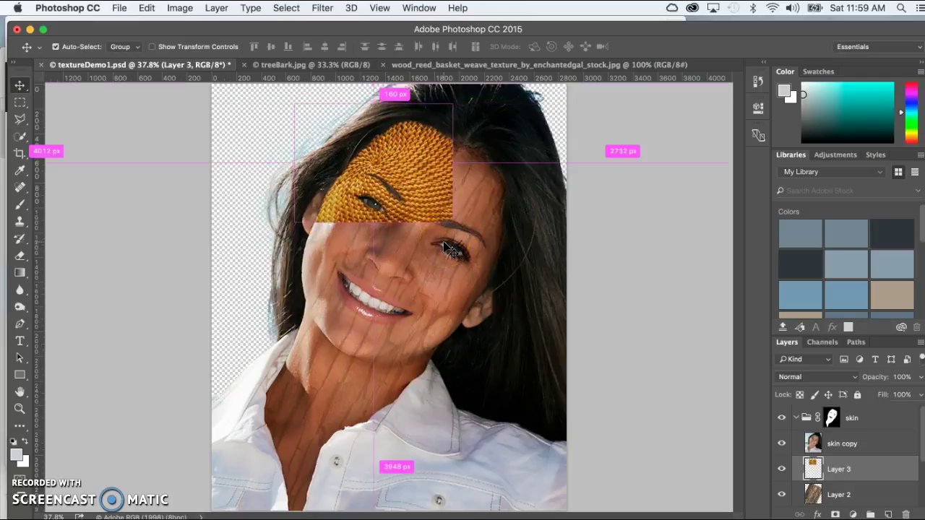
Enlarge the basket weave on Layer 3 to about 352% width and 410% height, positioning it to cover the face and neck
key(super+t)
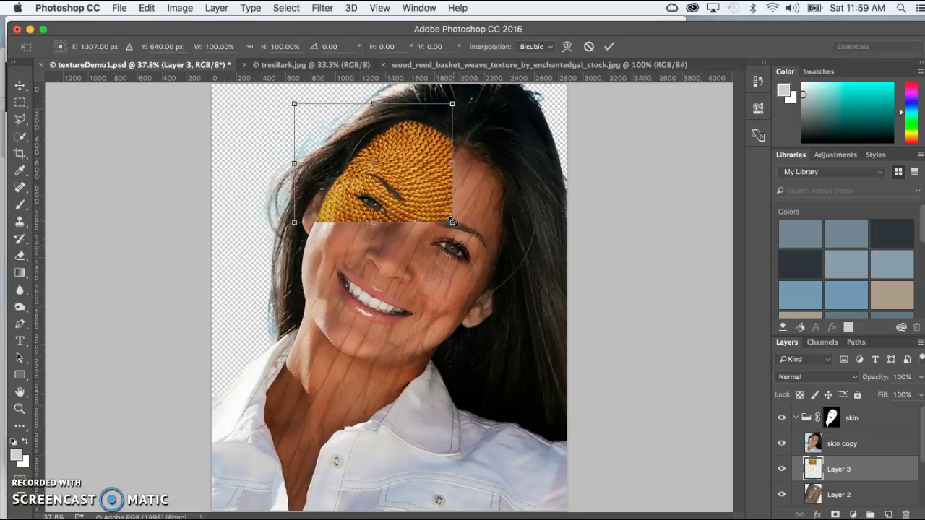
drag(451, 221, 632, 513)
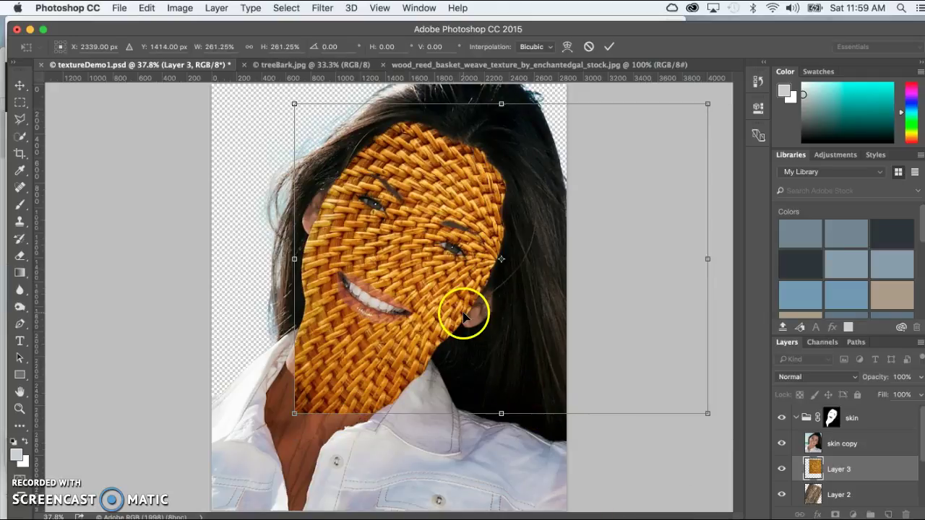
drag(428, 285, 340, 280)
drag(614, 406, 732, 519)
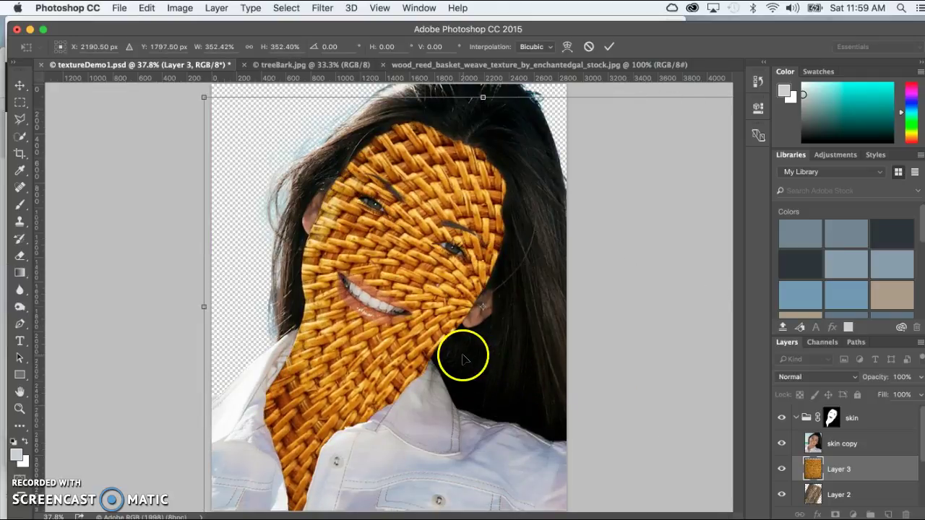
drag(380, 289, 275, 246)
drag(337, 453, 338, 517)
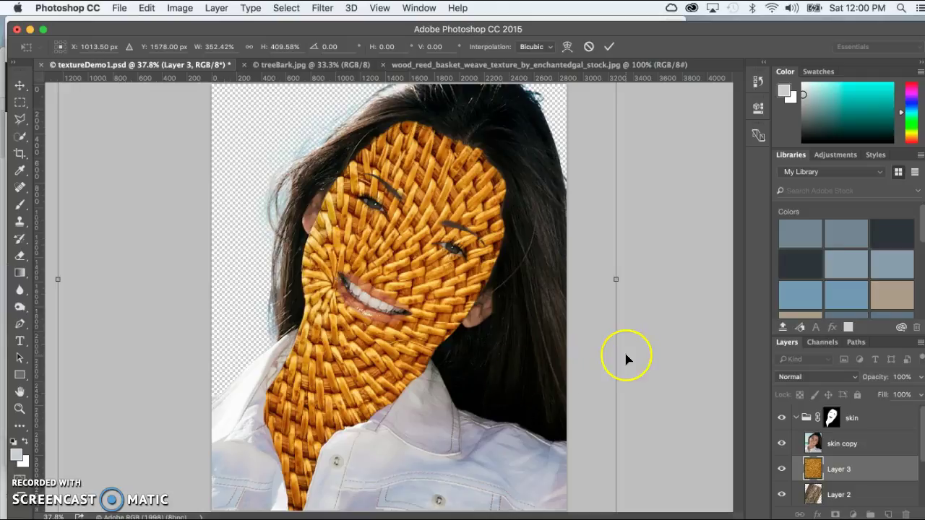
key(Return)
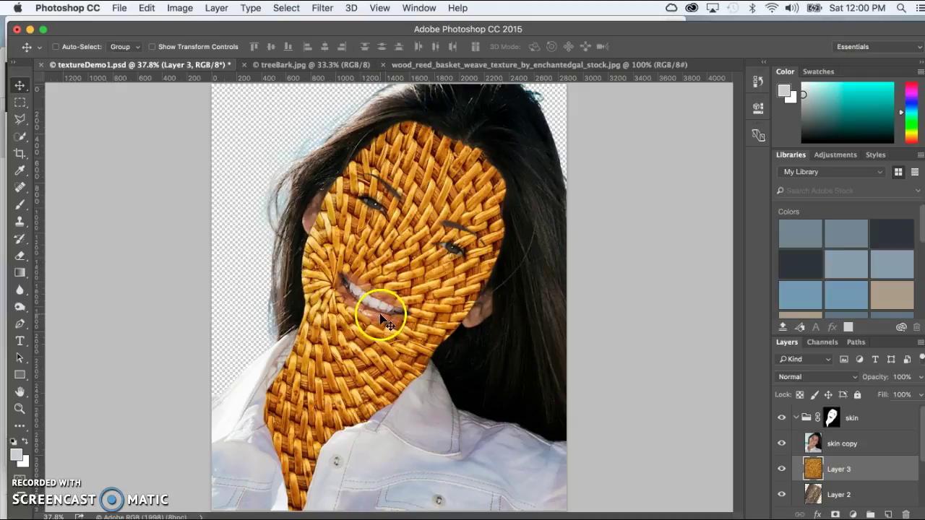
Examine the weave texture around the mouth and eyes up close
click(20, 408)
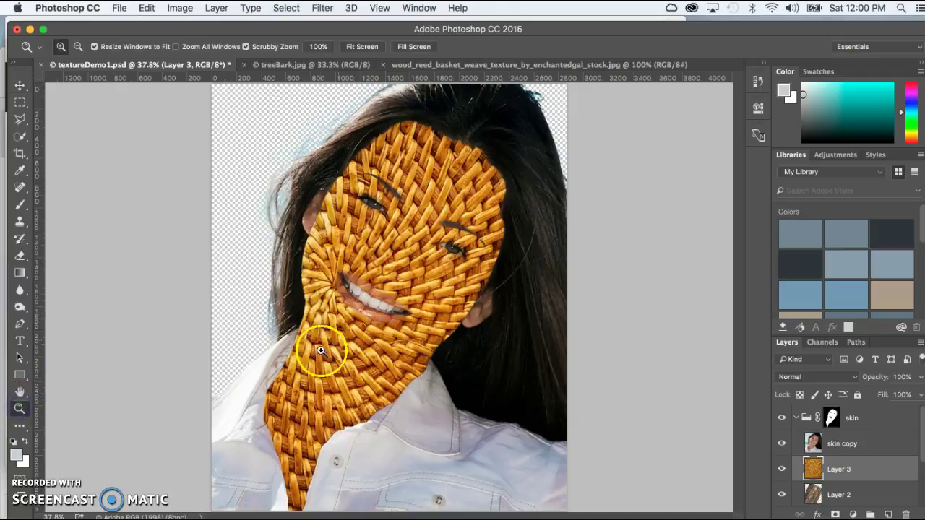
drag(312, 346, 357, 271)
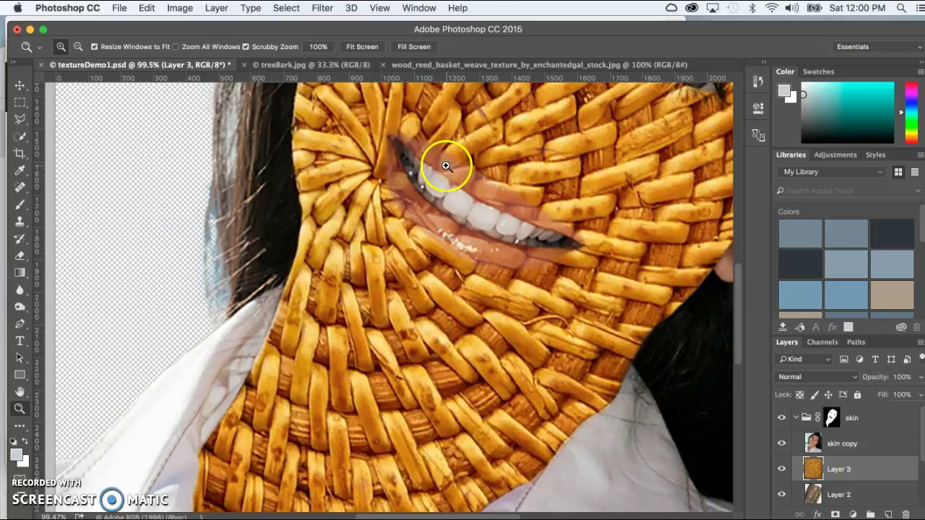
scroll(425, 184, up, 5)
scroll(425, 184, right, 4)
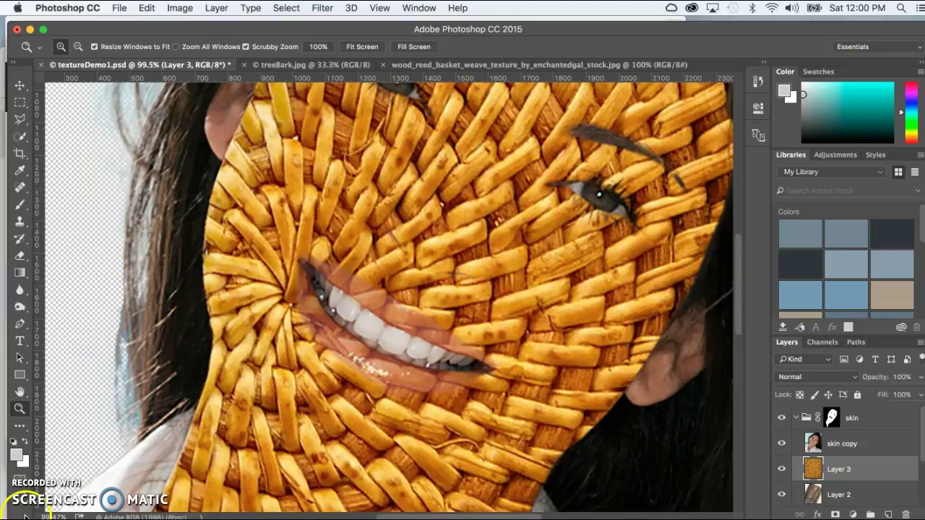
key(super+minus)
key(super+minus)
key(super+minus)
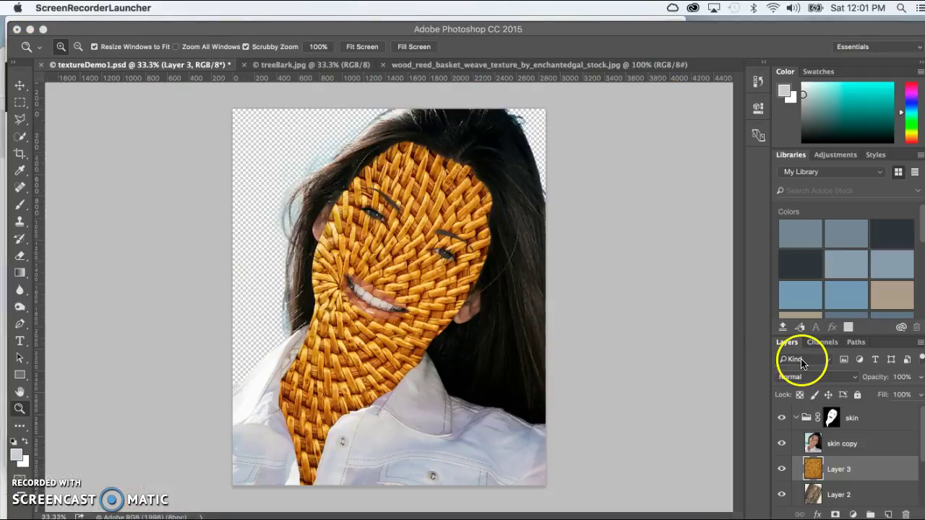
Set Layer 3's opacity to 54%, try the Multiply and Lighten blend modes, and settle on Screen
click(921, 382)
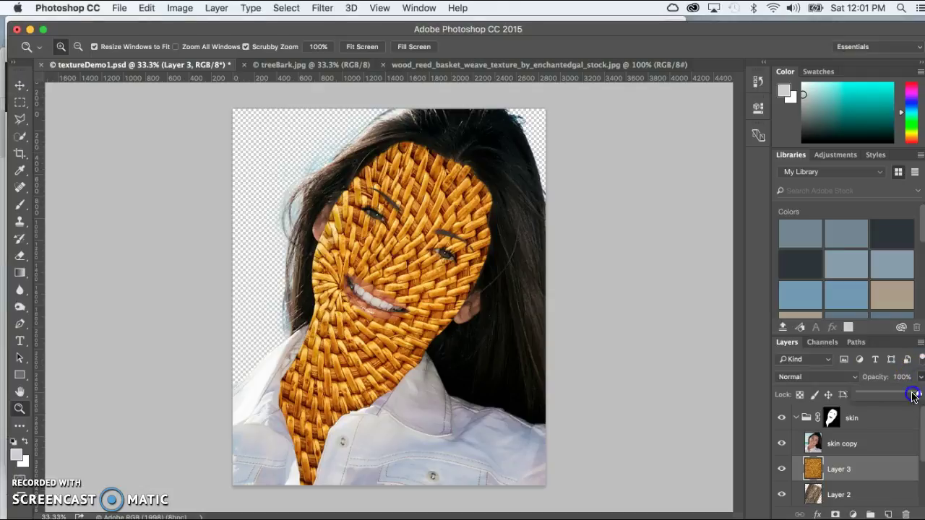
drag(893, 394, 891, 393)
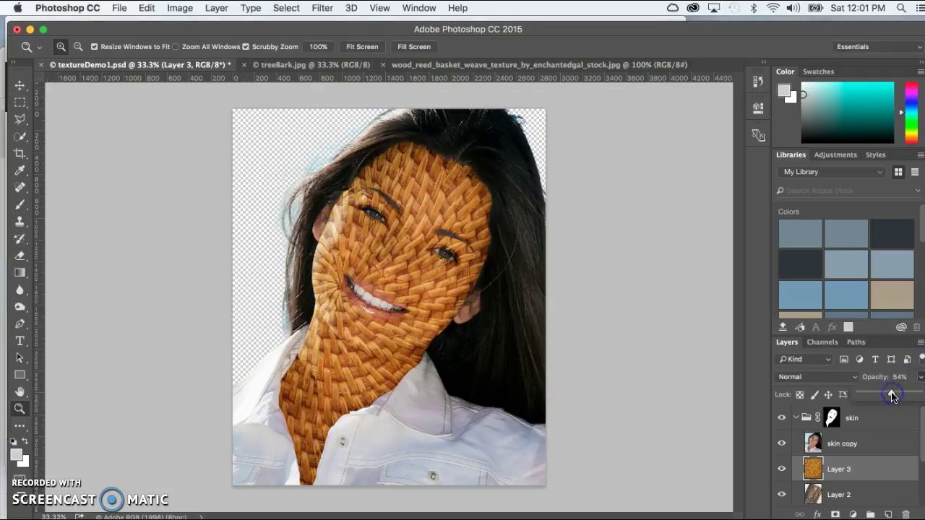
click(855, 382)
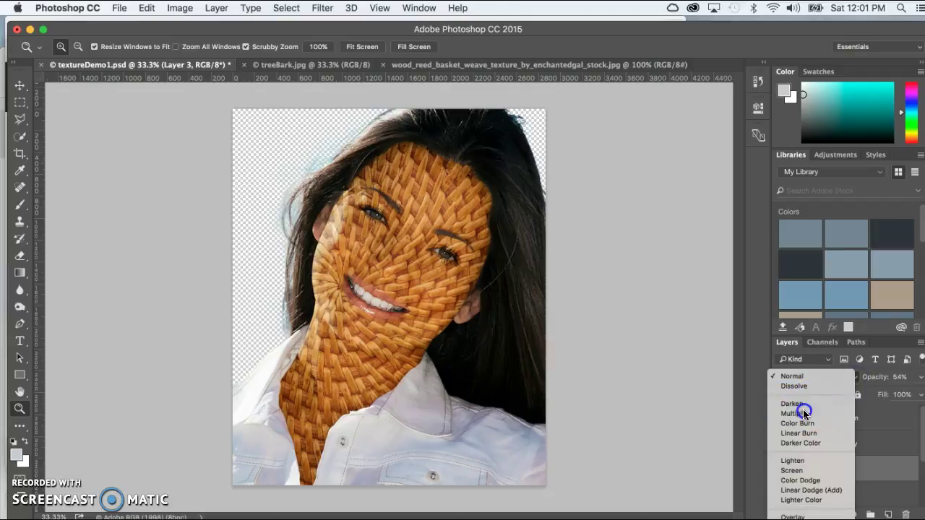
click(802, 410)
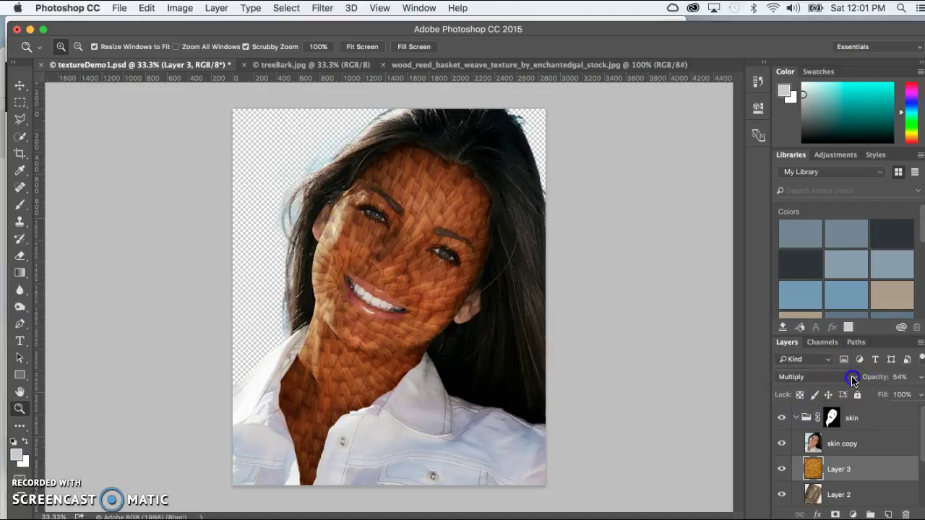
click(852, 378)
click(812, 426)
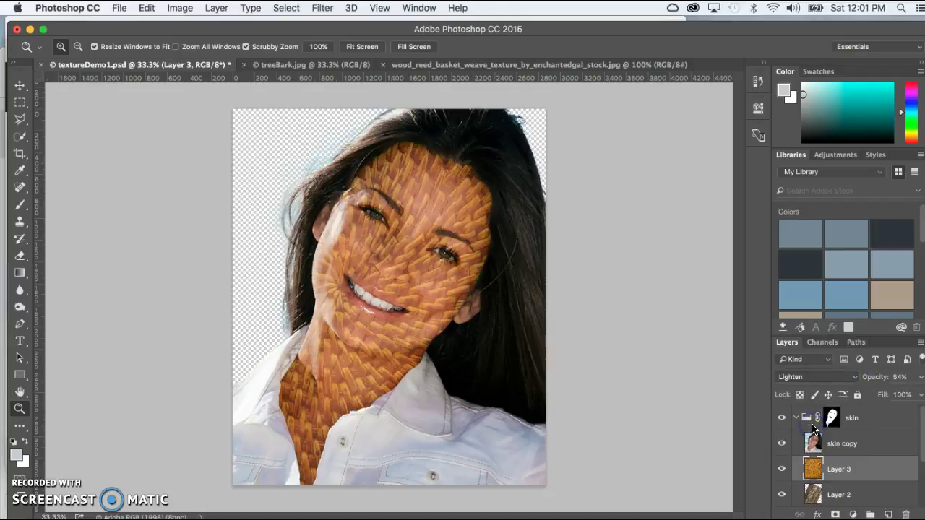
click(854, 377)
click(840, 387)
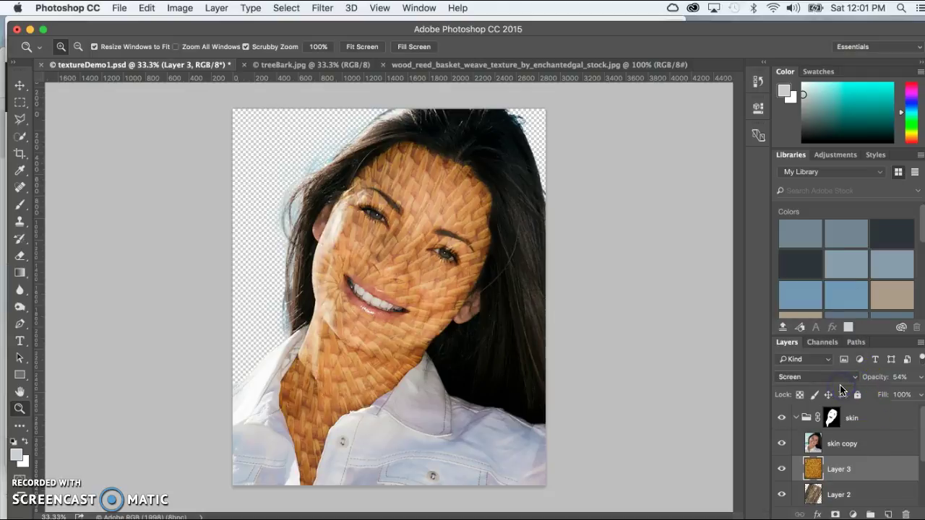
click(858, 406)
Desaturate the basket weave texture on Layer 3
click(178, 8)
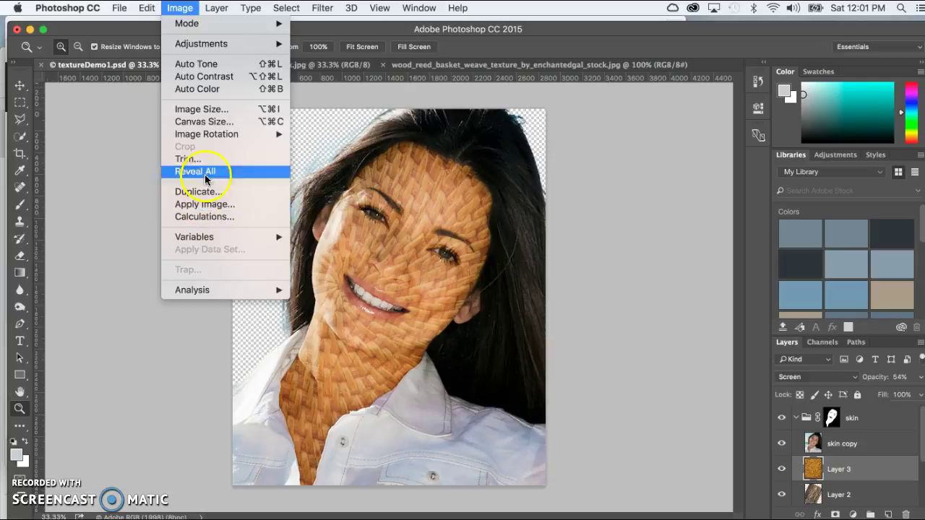
mouse_move(217, 43)
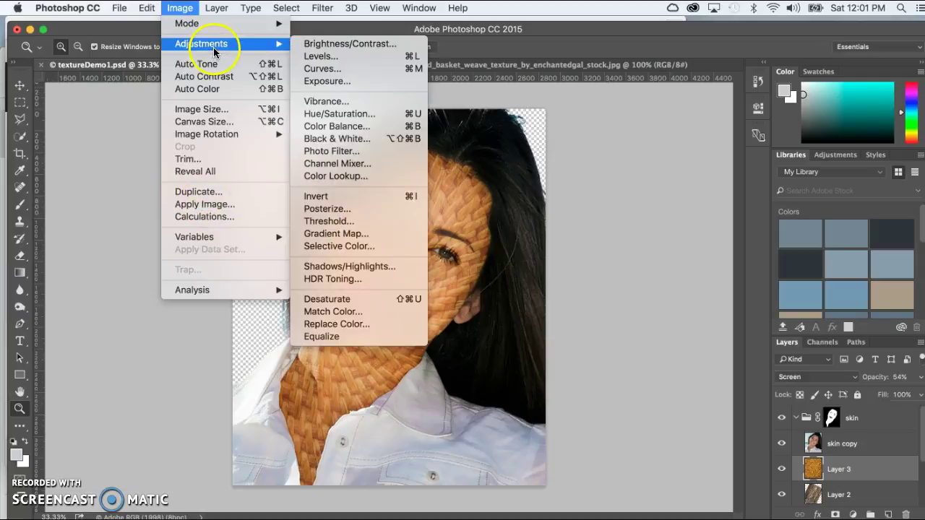
click(373, 306)
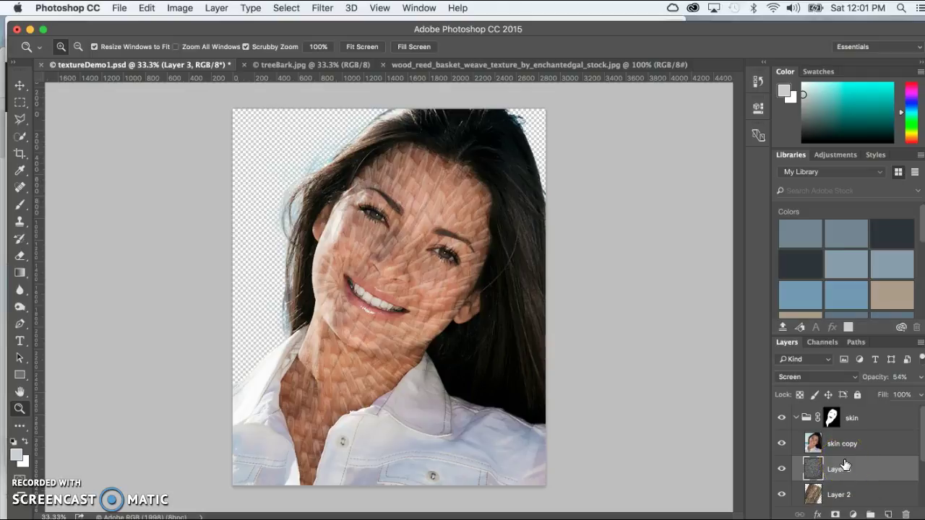
Add a Solid Color fill layer directly above Layer 3 in light green, #a0f4b0
click(853, 514)
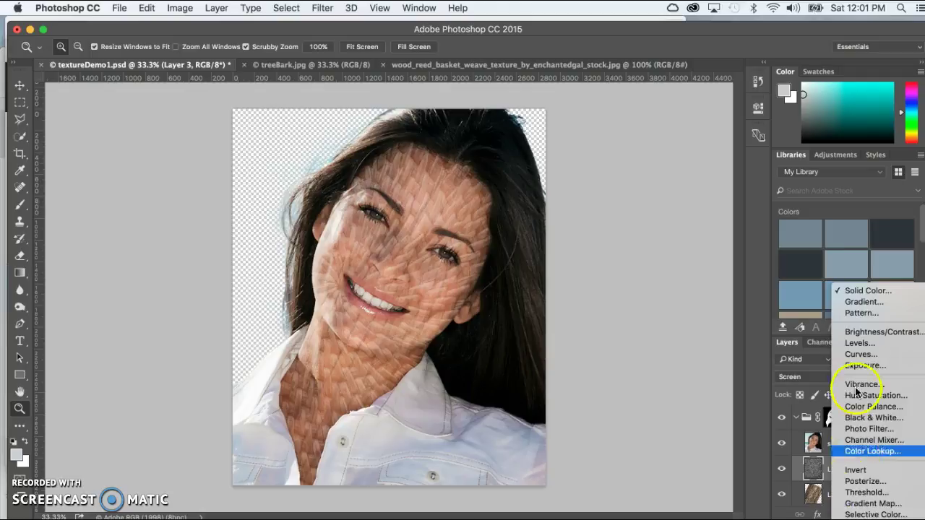
click(859, 293)
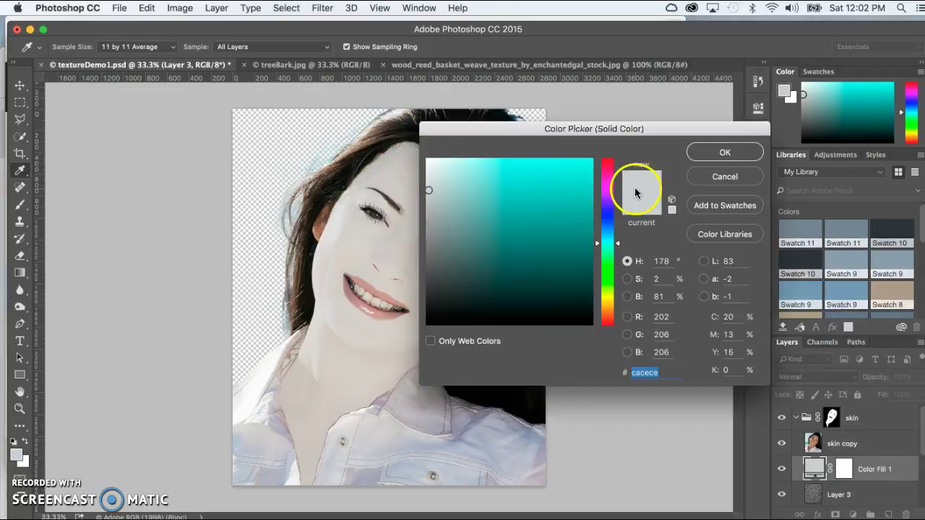
drag(614, 244, 616, 266)
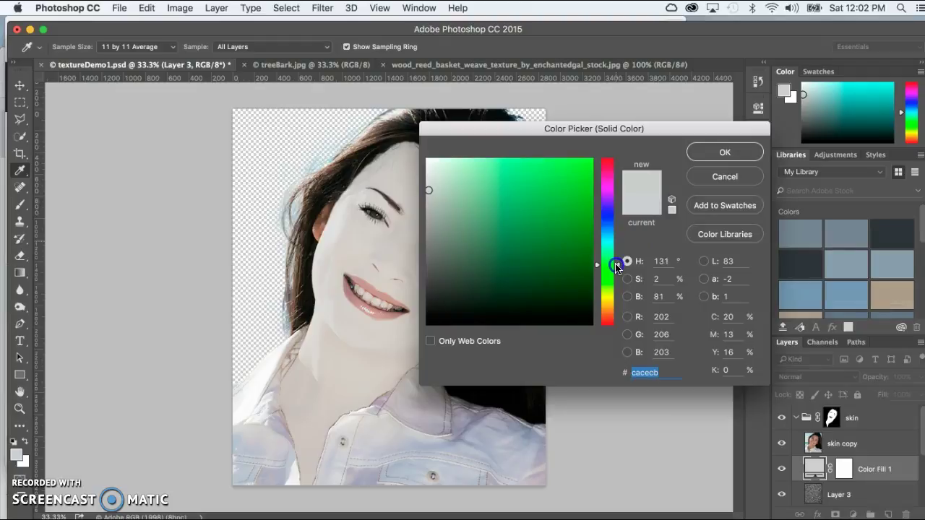
click(483, 165)
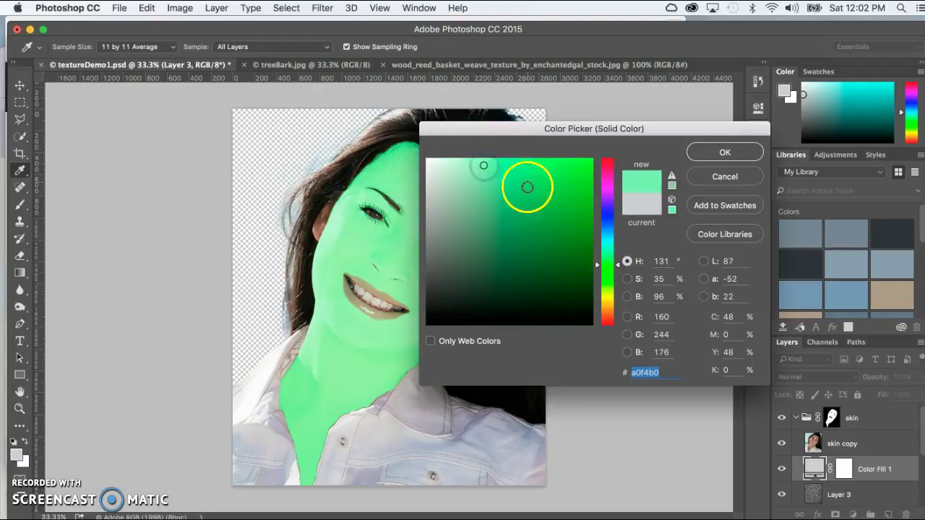
click(719, 151)
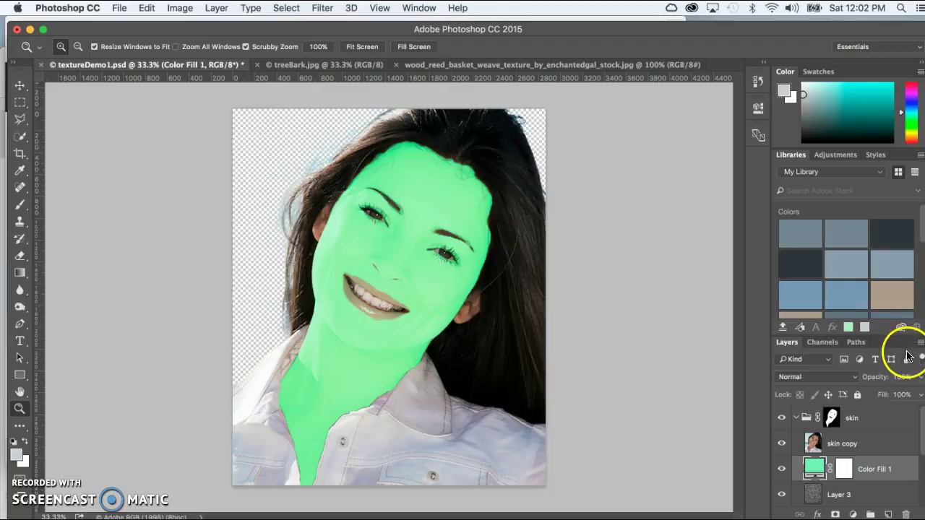
Set the opacity of the green fill layer to 39%
click(922, 377)
drag(902, 398, 888, 397)
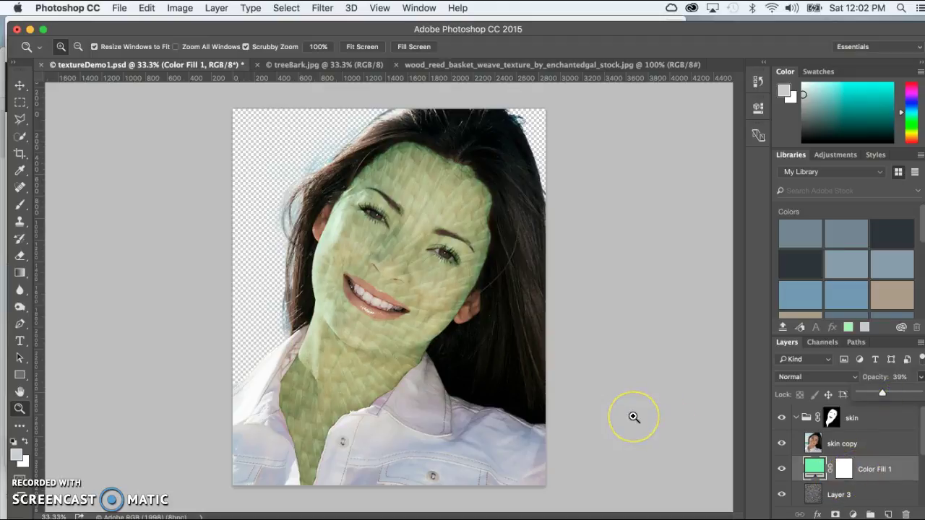
scroll(817, 453, down, 2)
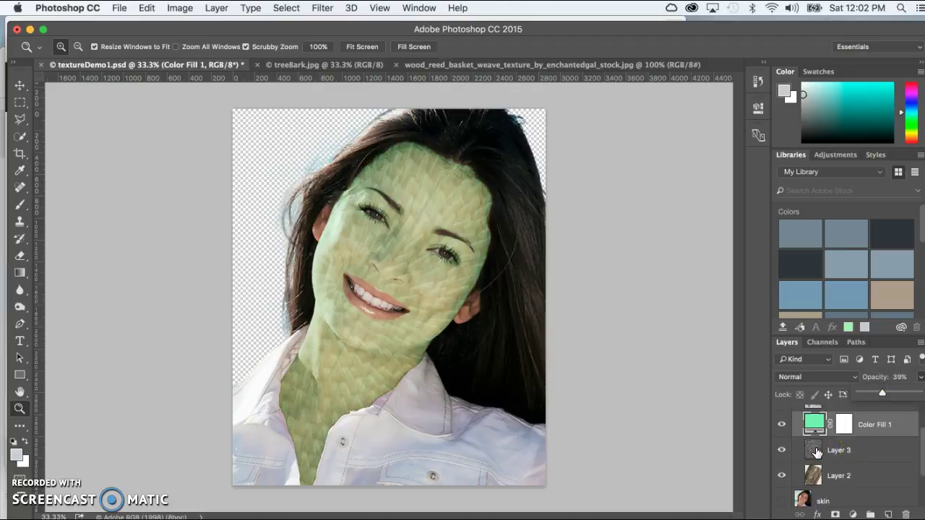
mouse_move(862, 424)
mouse_down()
mouse_move(877, 419)
mouse_move(867, 481)
mouse_move(864, 413)
mouse_up()
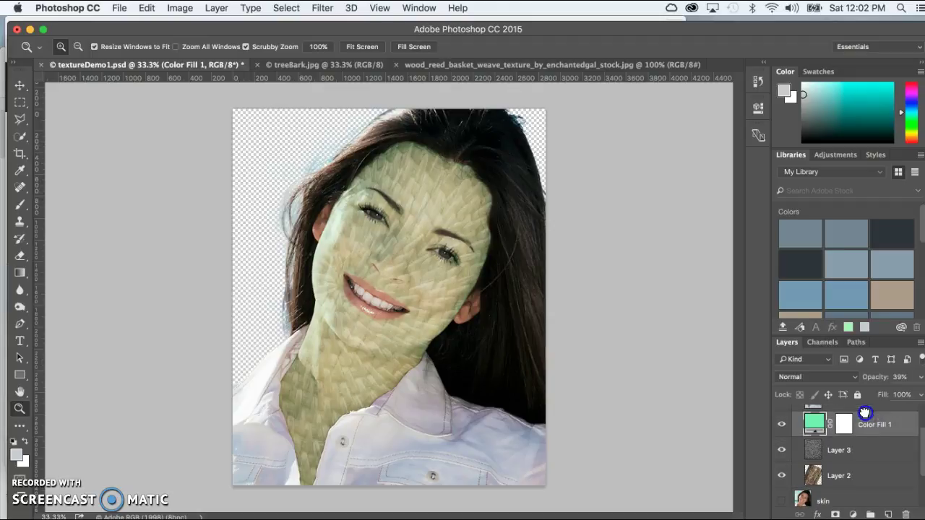
Change Layer 3's blend mode to Multiply
click(838, 454)
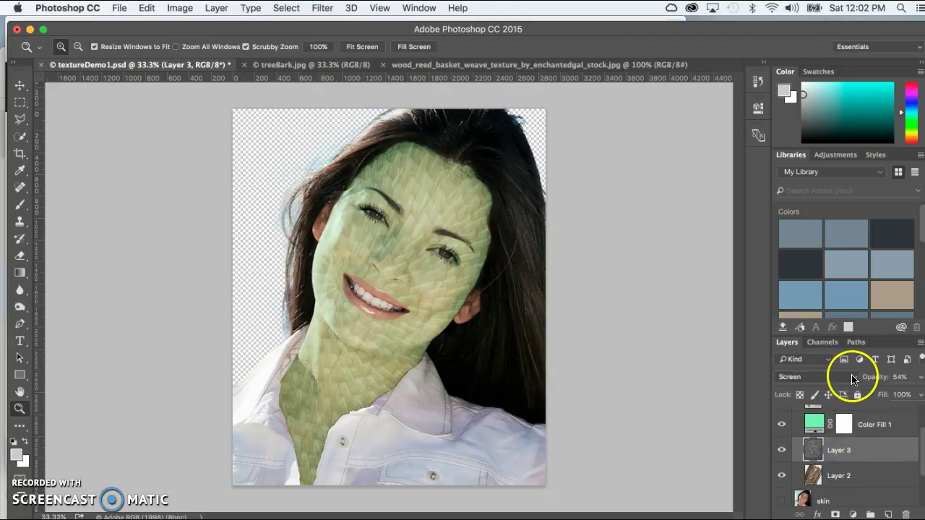
click(841, 377)
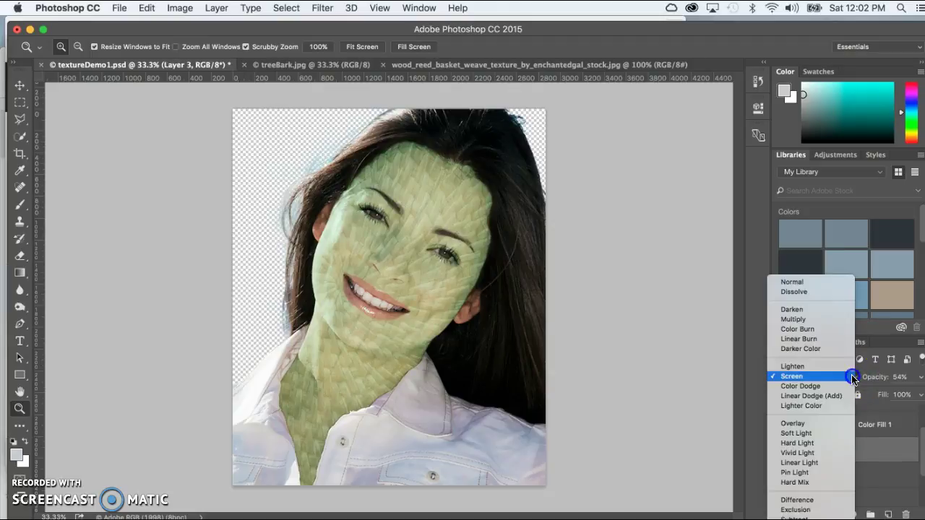
click(821, 319)
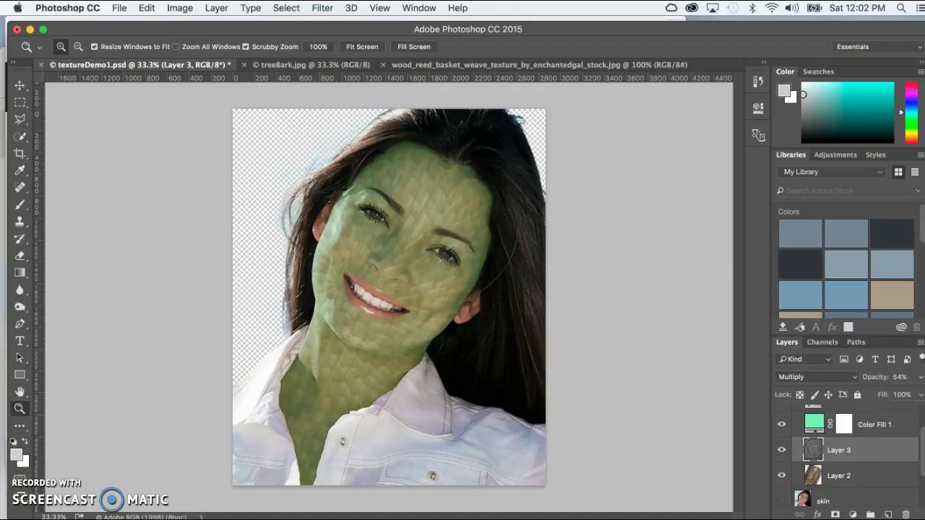
Set the blend mode of the Color Fill 1 layer to Color Burn
click(880, 426)
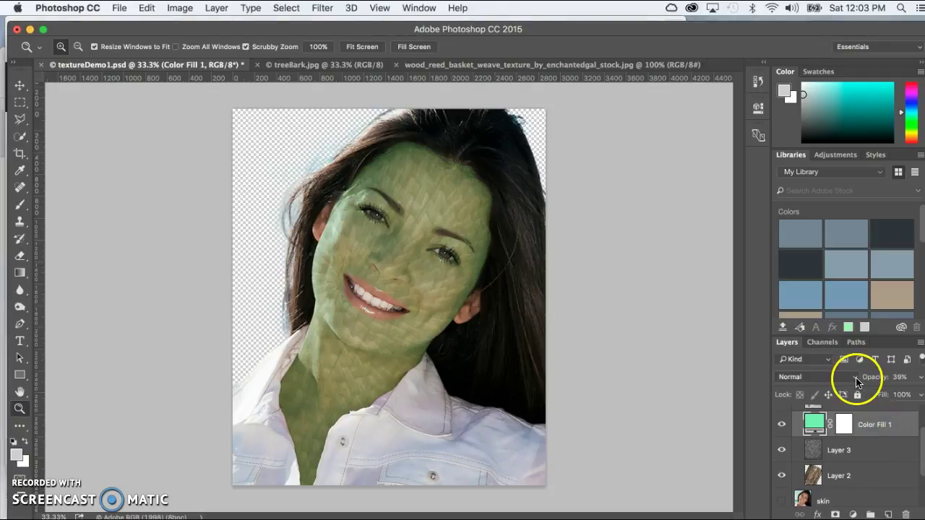
click(856, 379)
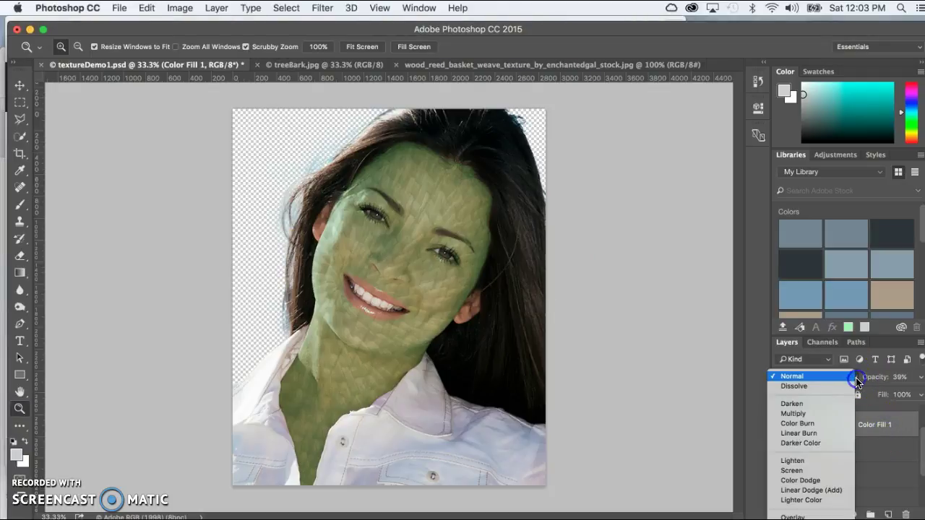
click(811, 426)
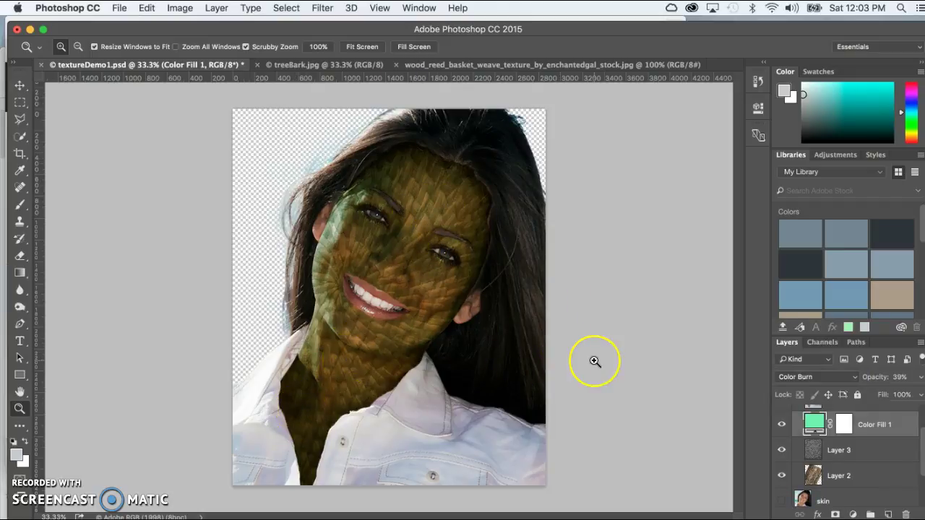
click(609, 335)
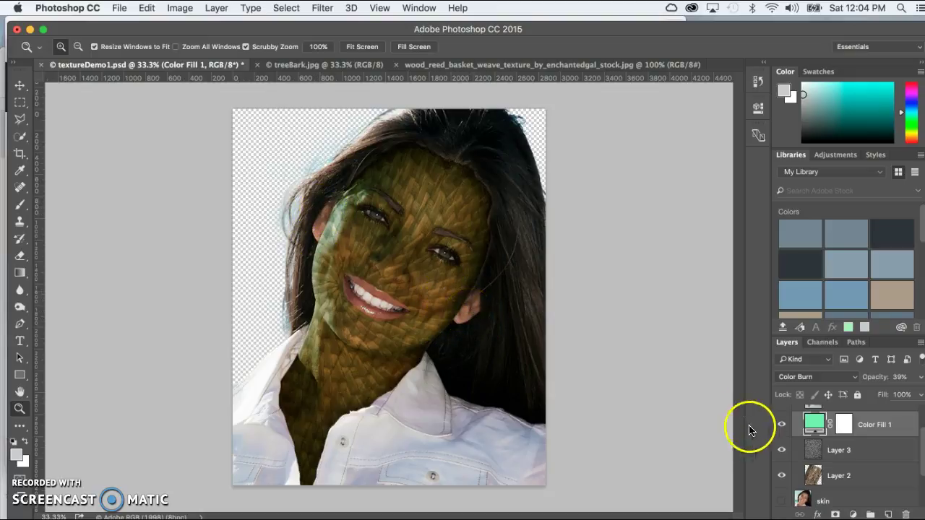
Target the layer mask of the skin group and set the foreground color to a medium gray
scroll(901, 451, up, 2)
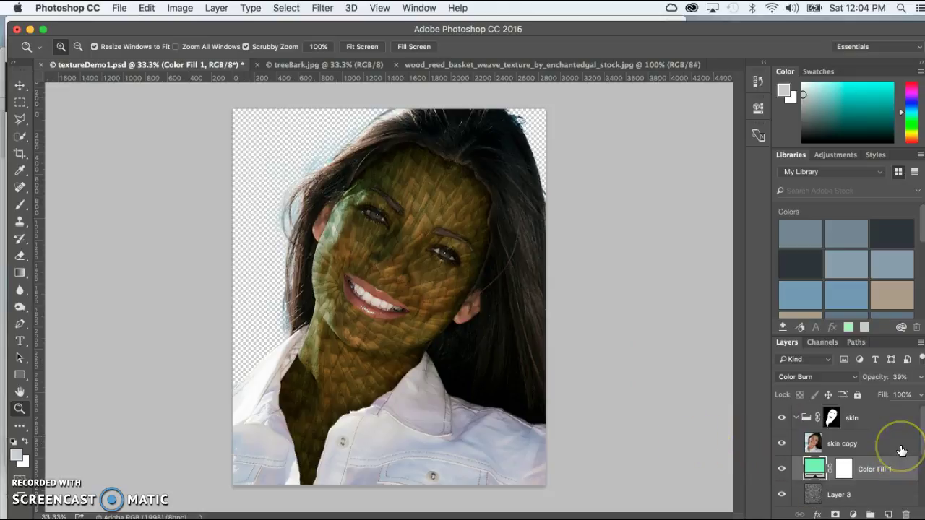
click(831, 418)
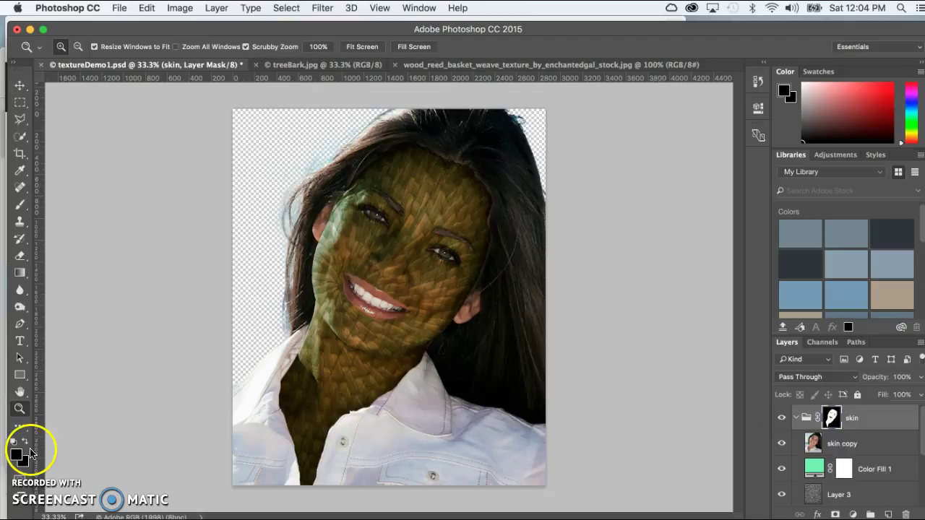
click(24, 413)
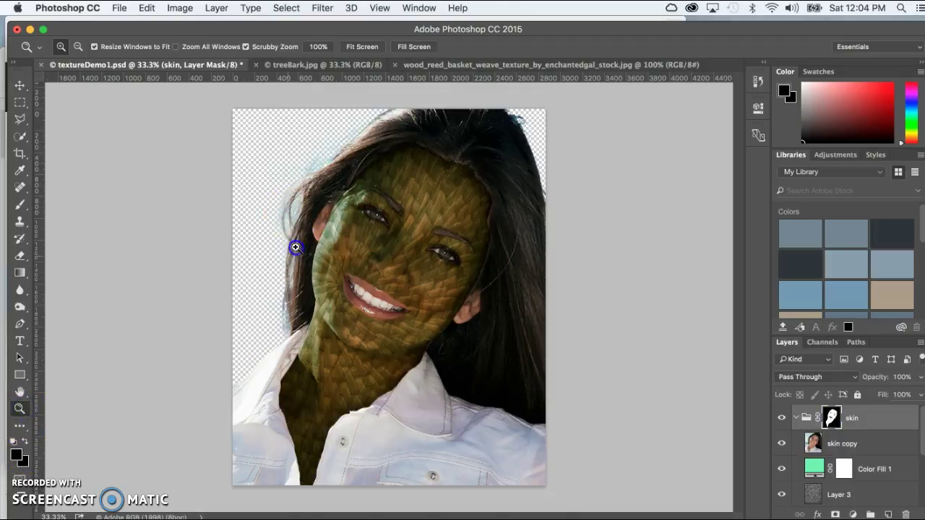
drag(295, 248, 338, 204)
scroll(338, 204, up, 5)
scroll(337, 204, left, 2)
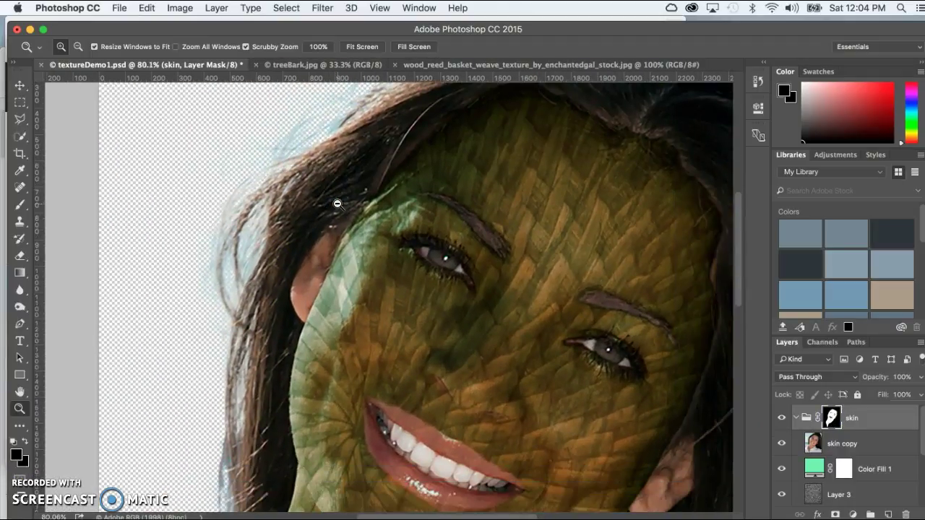
click(18, 457)
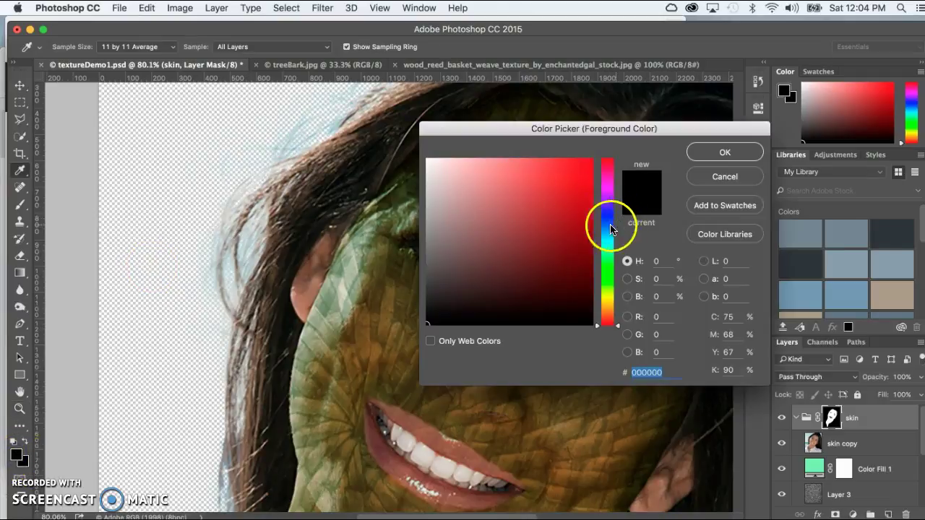
click(429, 248)
click(728, 154)
key(z)
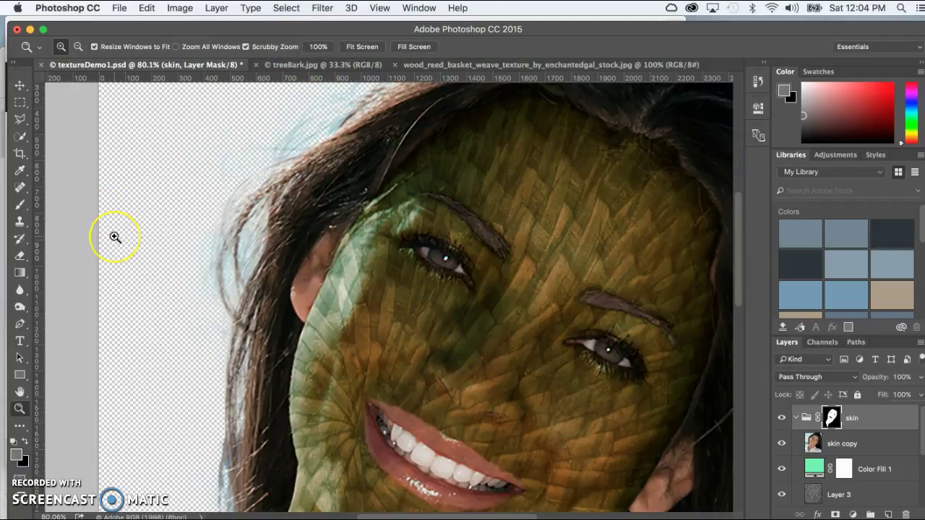
Paint medium gray over both ears on the skin group's mask with a size 70 brush
key(b)
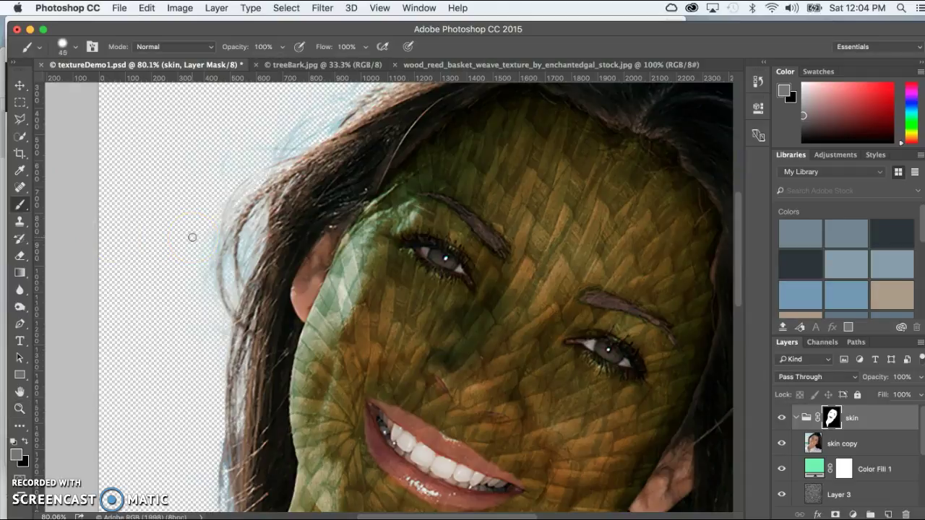
drag(284, 269, 301, 284)
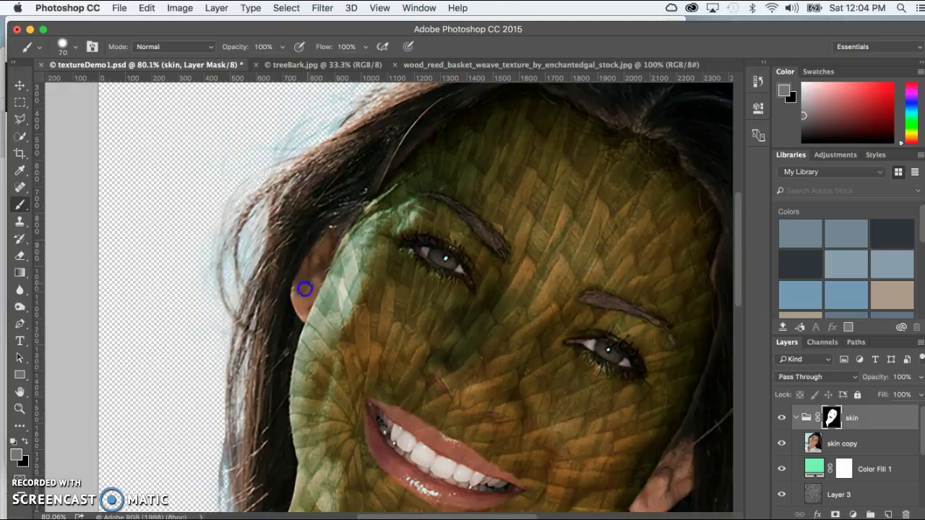
scroll(458, 309, right, 5)
scroll(458, 310, down, 4)
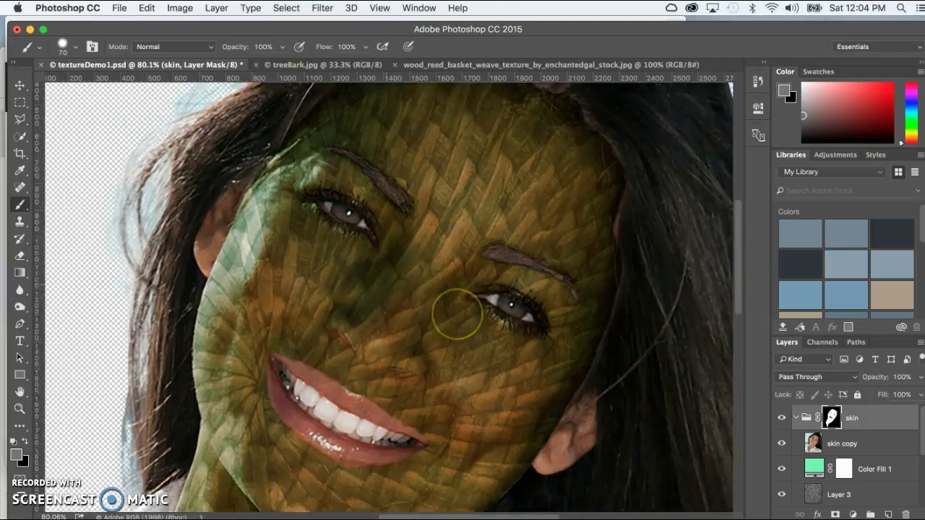
drag(524, 377, 519, 419)
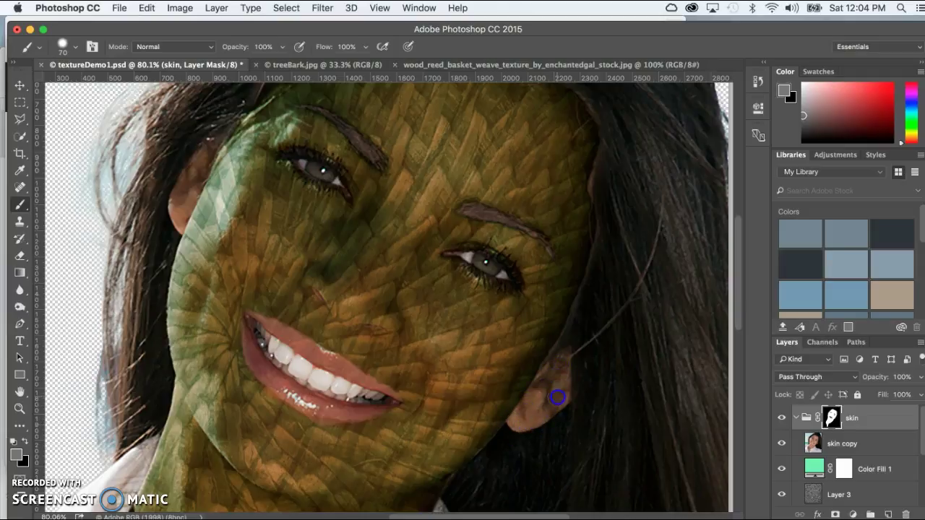
Set the foreground color to light gray, #bfbdbd
click(16, 455)
click(427, 273)
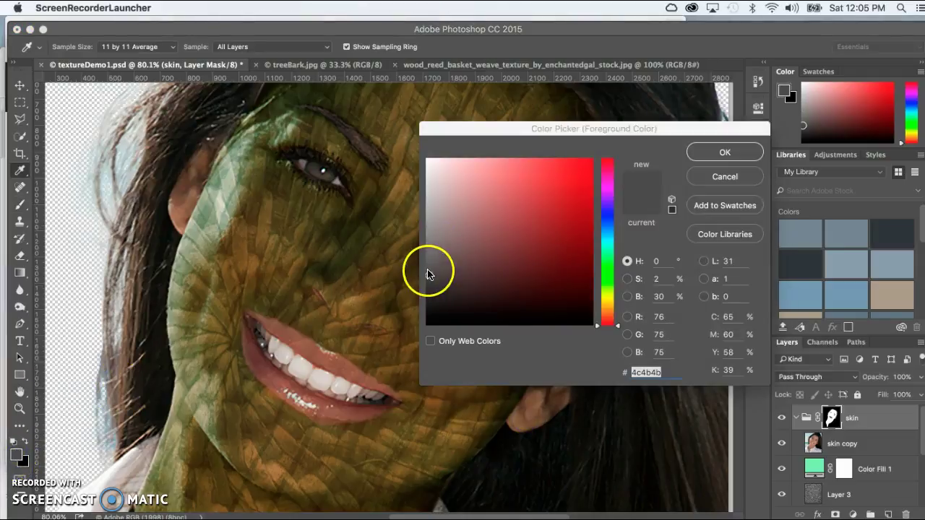
click(430, 216)
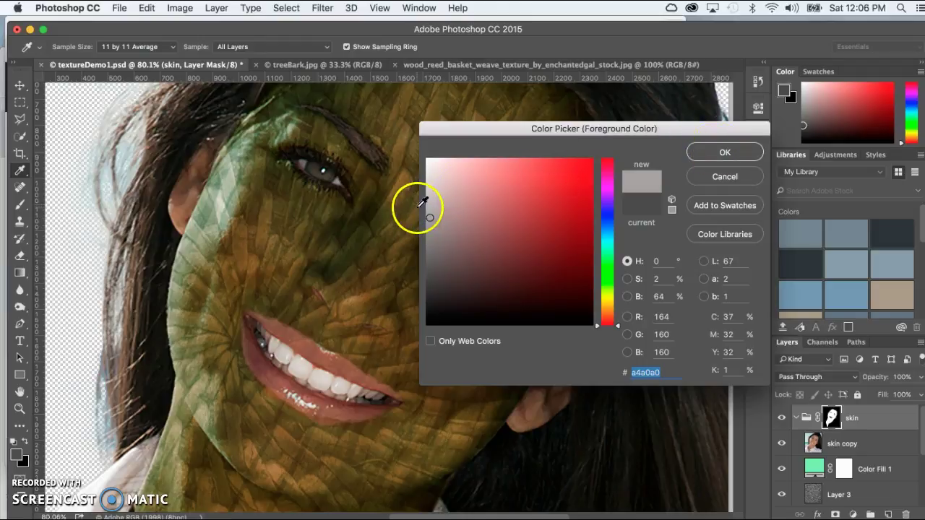
click(428, 200)
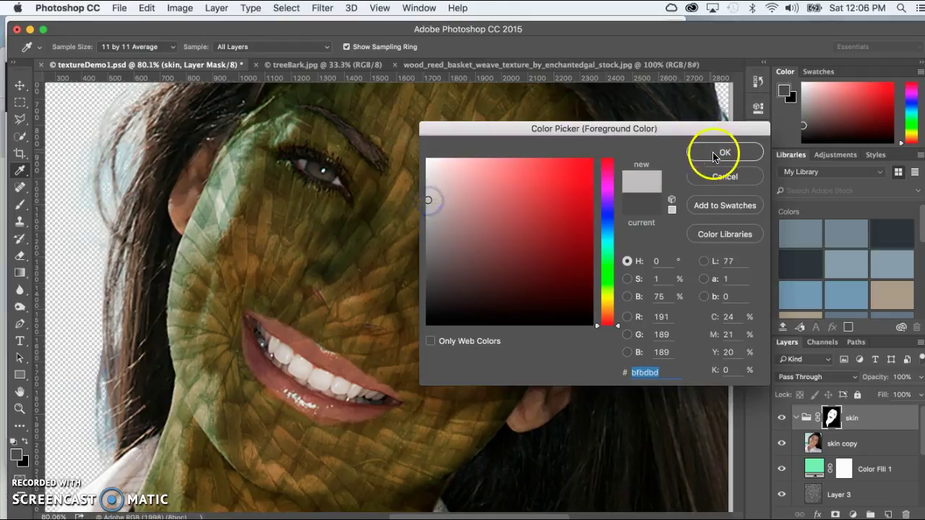
click(720, 150)
Paint over both ears again on the skin group's mask in light gray to strengthen their texture
key(b)
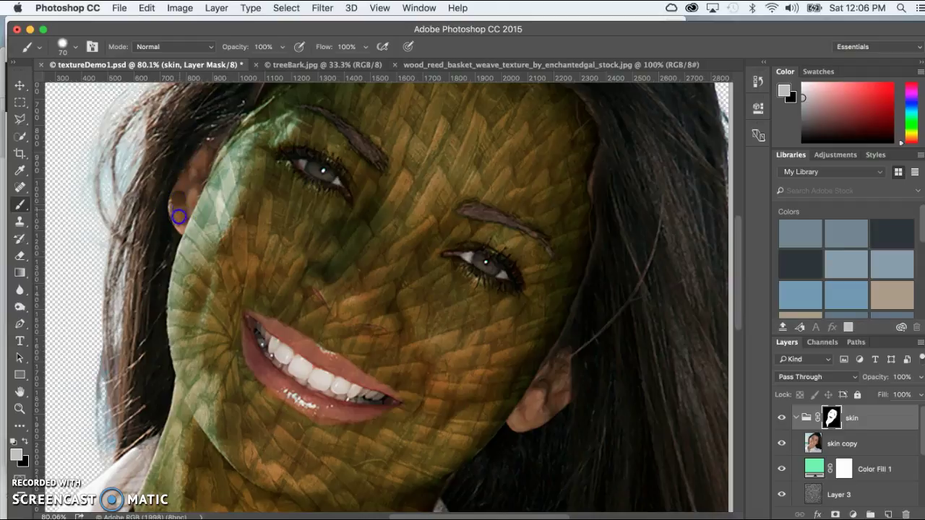
drag(175, 214, 198, 166)
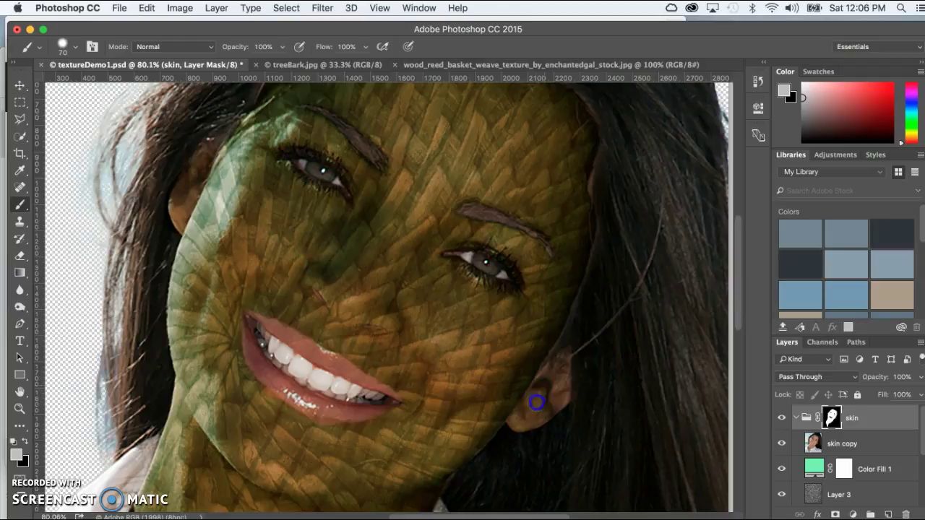
mouse_move(567, 390)
mouse_down()
mouse_move(532, 392)
mouse_move(537, 386)
mouse_move(532, 394)
mouse_up()
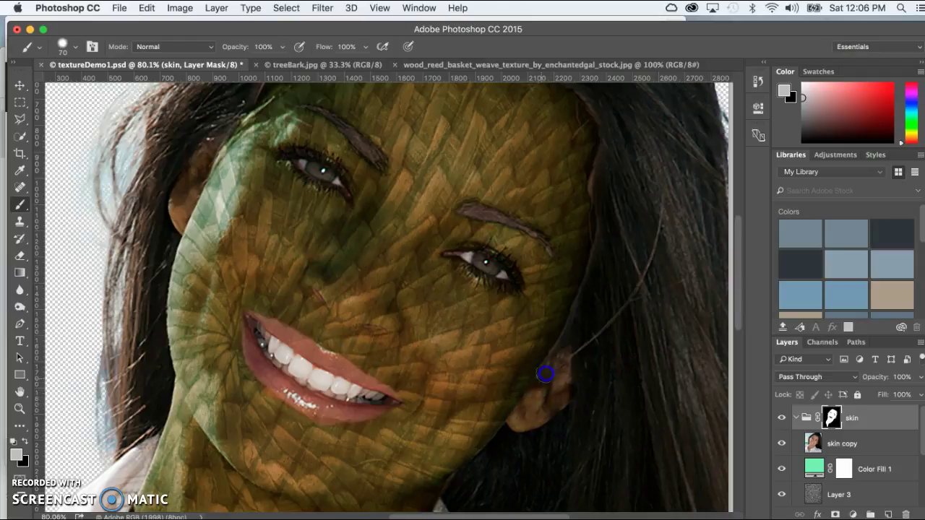
click(367, 443)
click(22, 400)
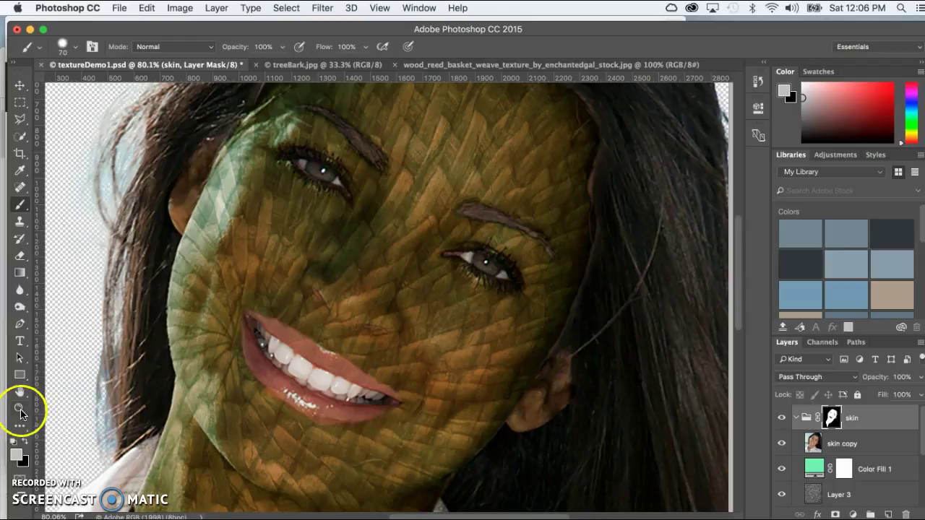
double_click(22, 400)
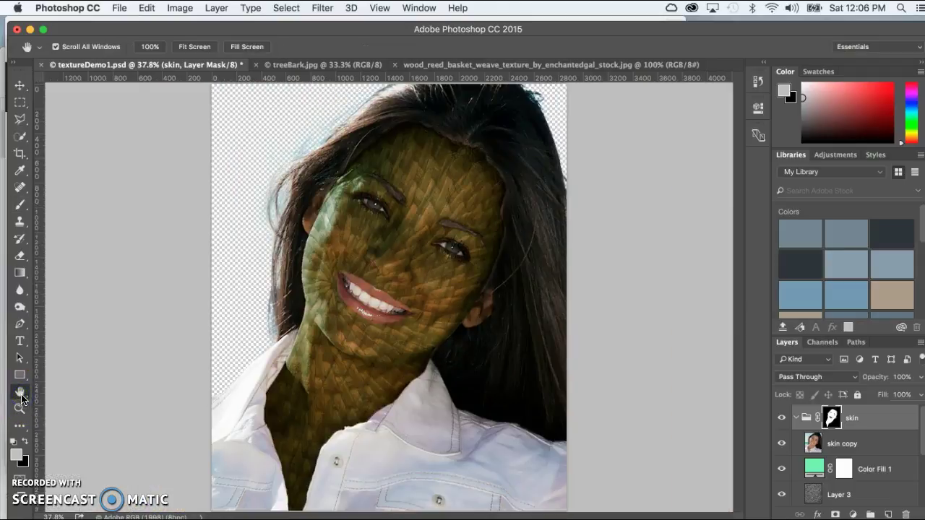
Paint light gray over the middle of the upper lip on the skin group's mask to bring texture into it
drag(238, 249, 243, 331)
click(20, 412)
drag(303, 351, 395, 292)
scroll(395, 292, right, 10)
scroll(396, 292, down, 10)
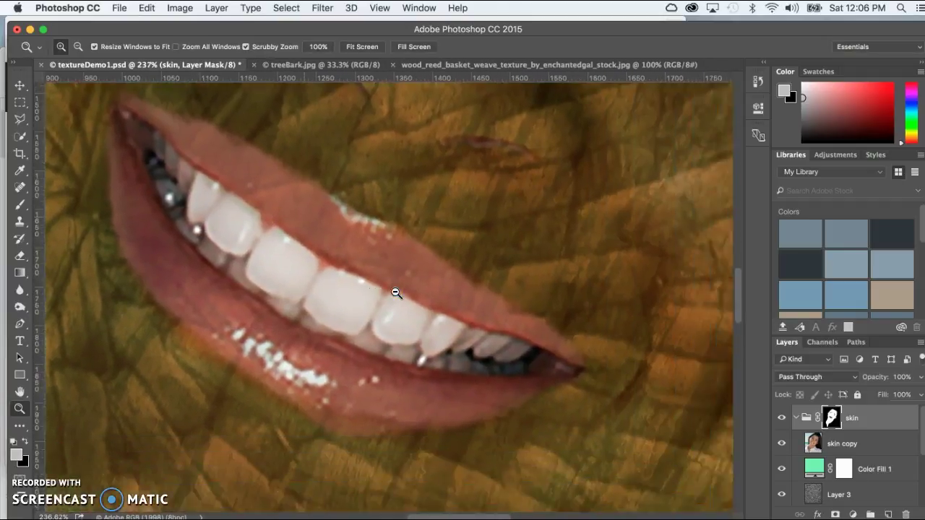
scroll(395, 292, down, 3)
scroll(395, 292, left, 5)
scroll(395, 292, up, 5)
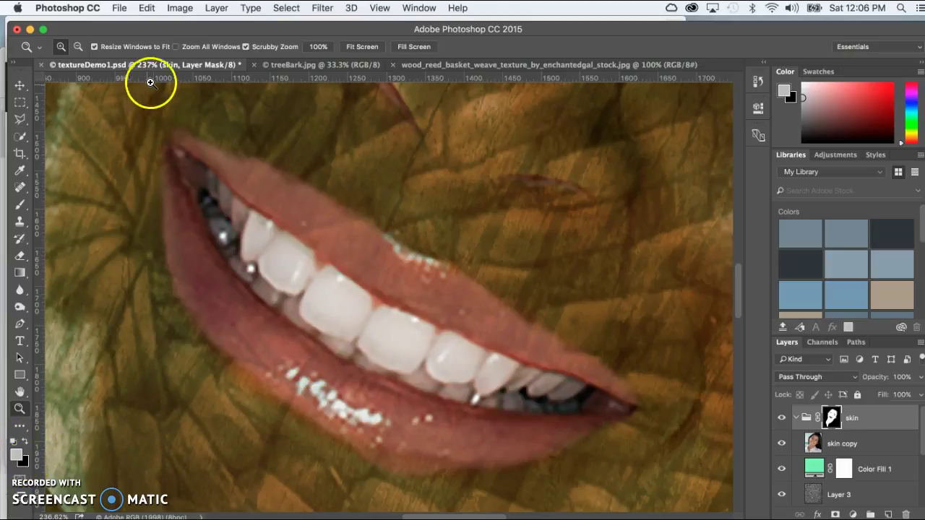
key(b)
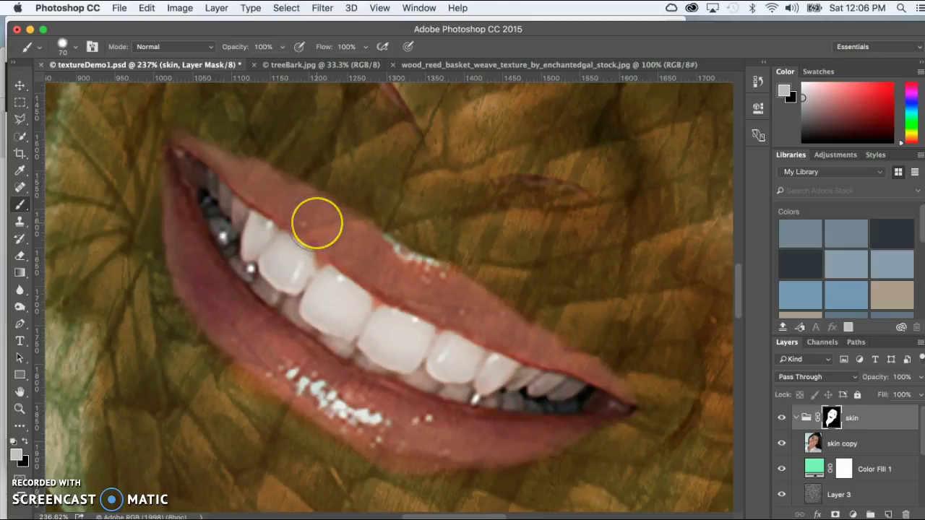
mouse_move(315, 223)
mouse_down()
mouse_move(388, 276)
mouse_move(472, 316)
mouse_move(389, 266)
mouse_move(549, 356)
mouse_move(524, 349)
mouse_up()
key(super+z)
drag(480, 329, 336, 238)
Paint light gray along the whole lower lip on the skin group's mask, reducing the brush size to 60
mouse_move(456, 431)
mouse_down()
mouse_move(424, 443)
mouse_move(383, 428)
mouse_move(262, 353)
mouse_move(323, 396)
mouse_up()
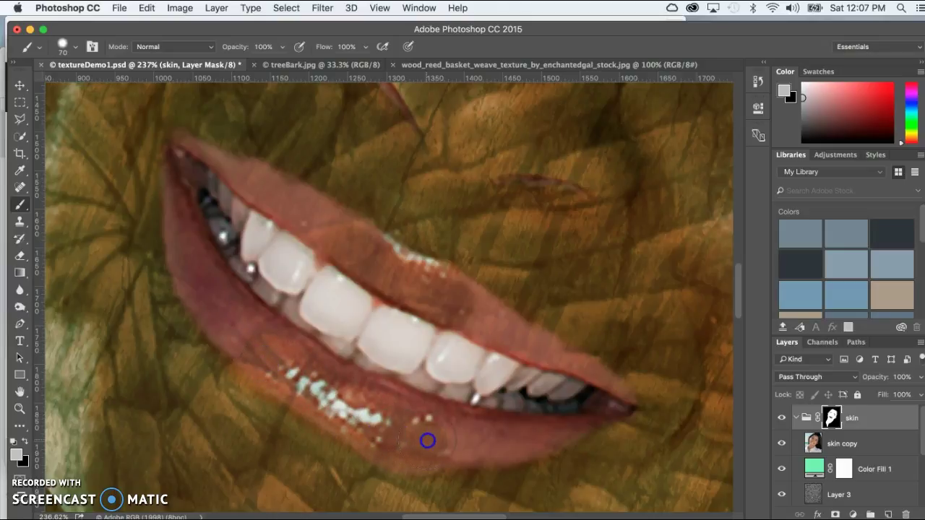
drag(383, 408, 308, 382)
mouse_move(260, 348)
mouse_down()
mouse_move(203, 304)
mouse_move(228, 328)
mouse_move(249, 323)
mouse_move(216, 298)
mouse_move(189, 247)
mouse_move(192, 271)
mouse_move(186, 190)
mouse_up()
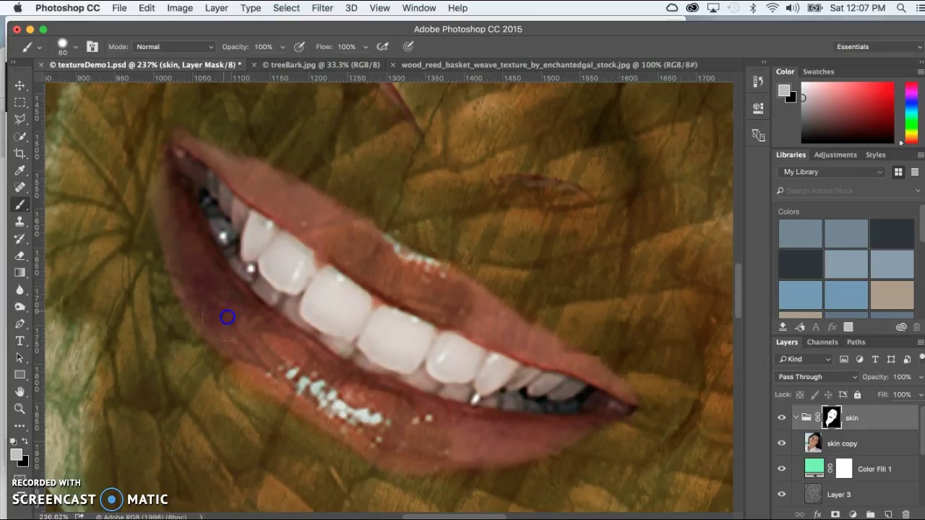
mouse_move(387, 434)
mouse_down()
mouse_move(516, 444)
mouse_move(570, 422)
mouse_up()
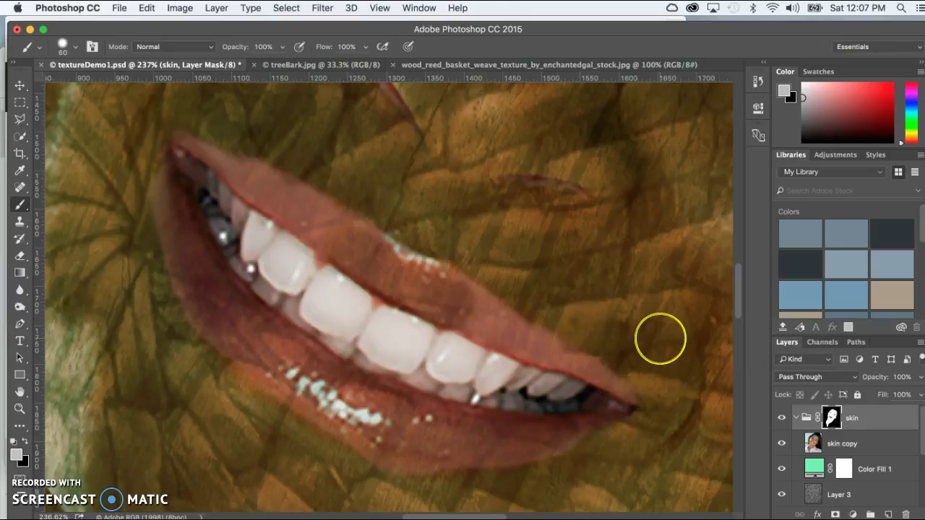
double_click(19, 391)
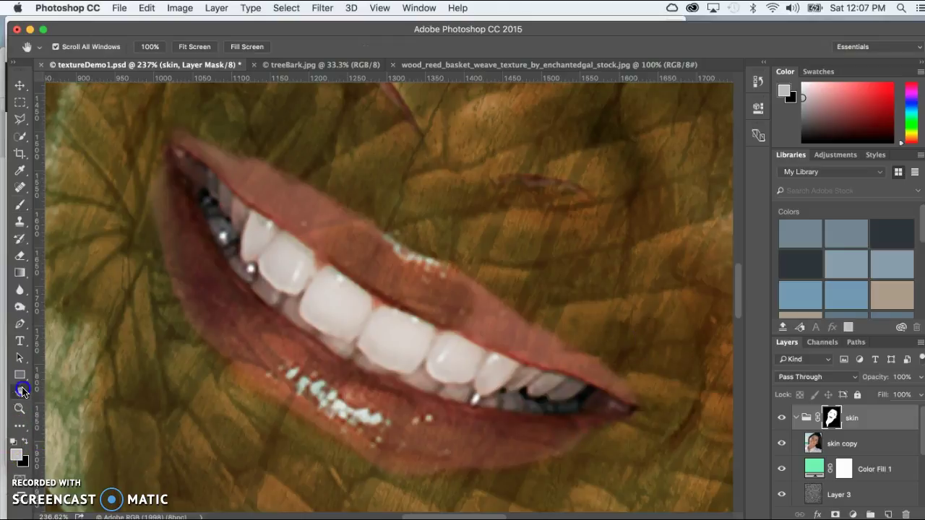